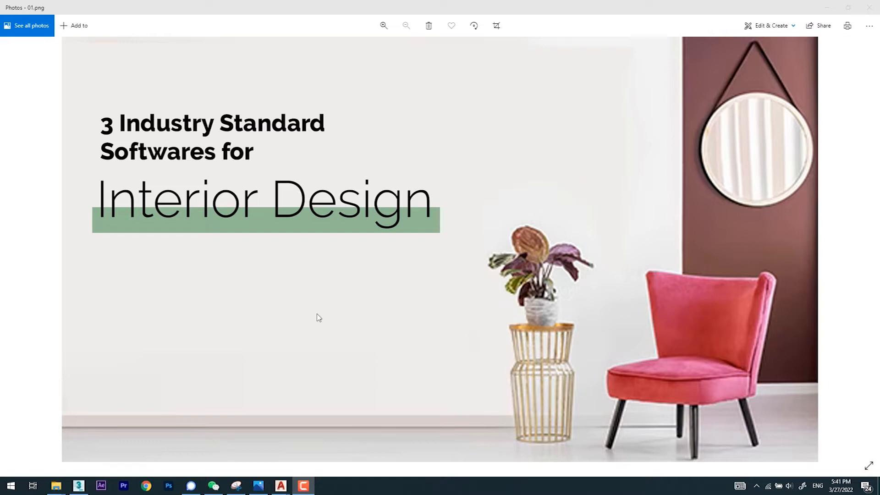
# Step: Advance the slideshow to the AutoCAD slide and switch to CAD File Lesson Oct.dwg in AutoCAD
pyautogui.click(319, 317)
pyautogui.press('Right')
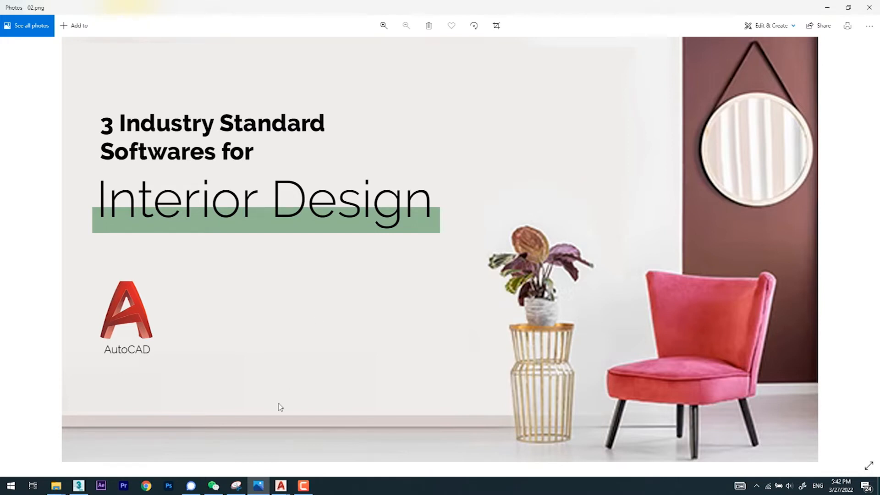
pyautogui.click(281, 485)
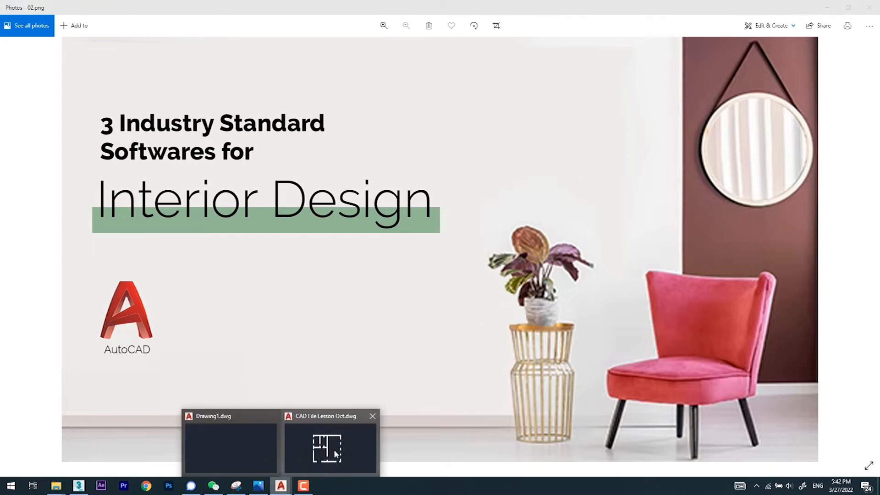
pyautogui.click(334, 449)
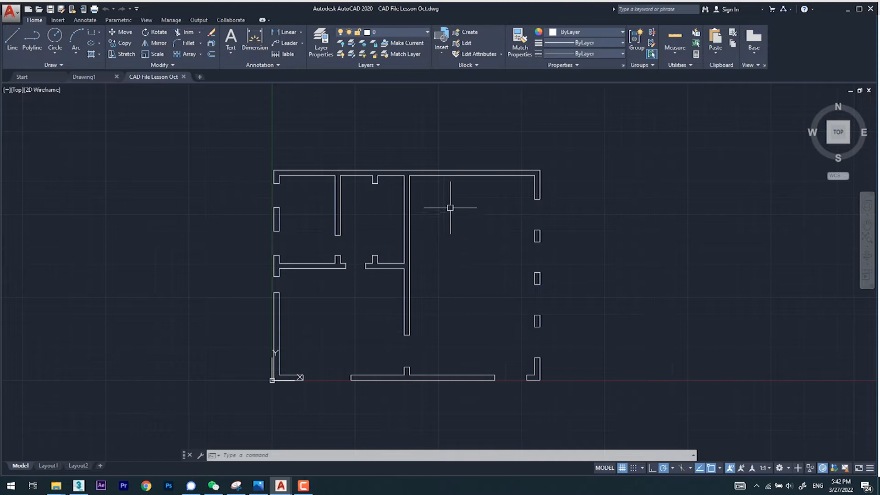
# Step: Draw a closed 450 by 800 rectangular room outline with the Line command, beside the existing floor plan
pyautogui.scroll(-2, 452, 203)
pyautogui.scroll(2, 490, 218)
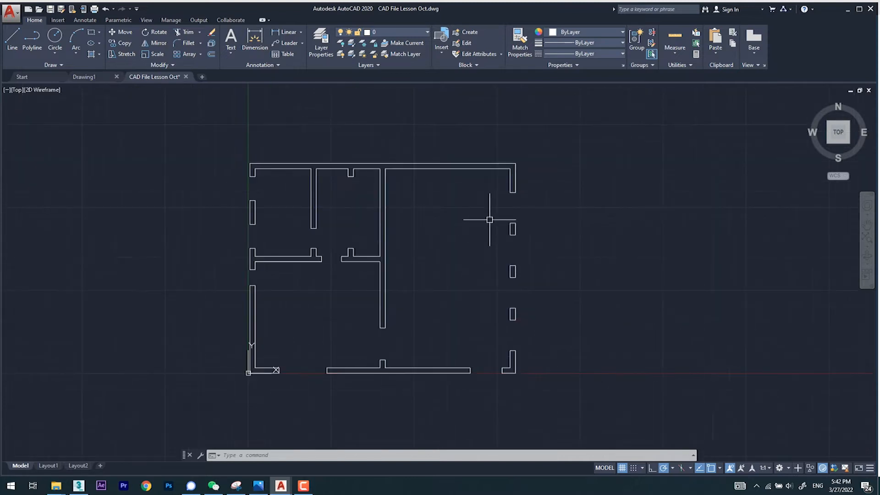
pyautogui.moveTo(479, 224); pyautogui.dragTo(330, 223, button='middle')
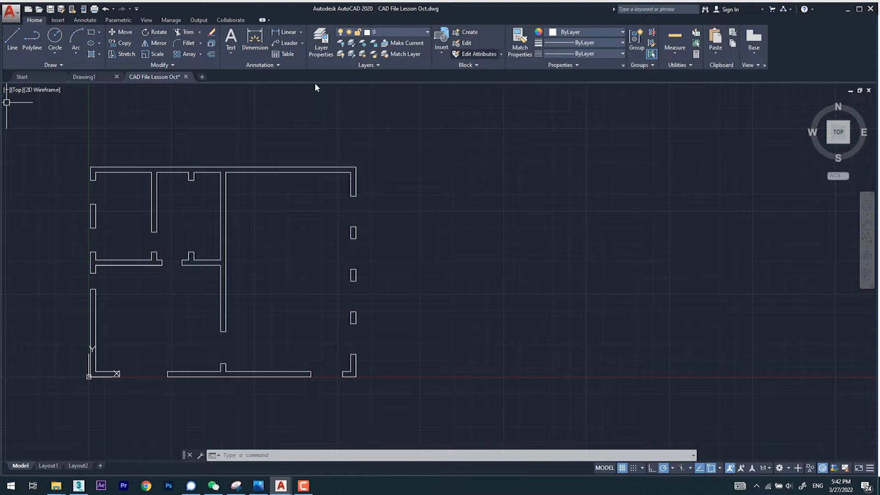
pyautogui.click(8, 46)
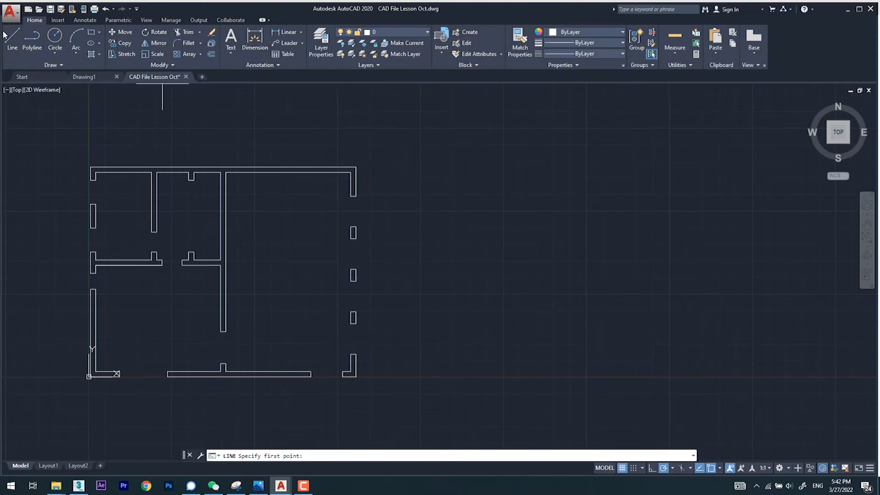
pyautogui.click(430, 166)
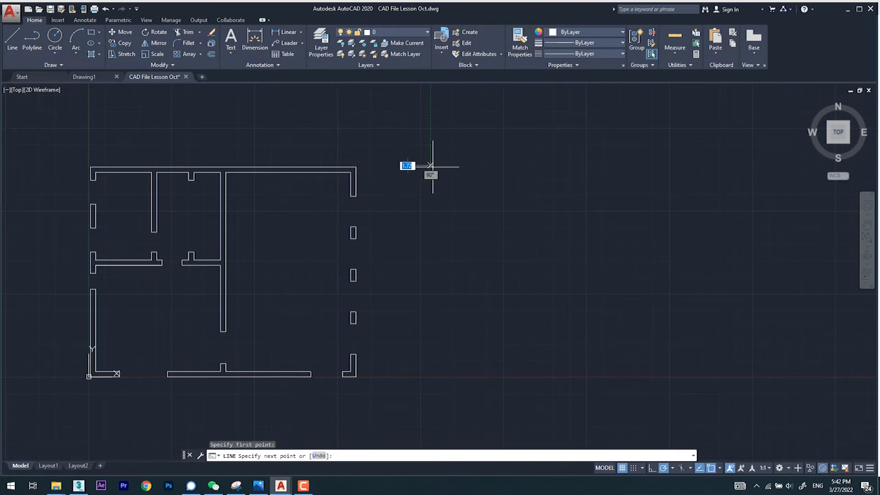
pyautogui.write('450')
pyautogui.press('Return')
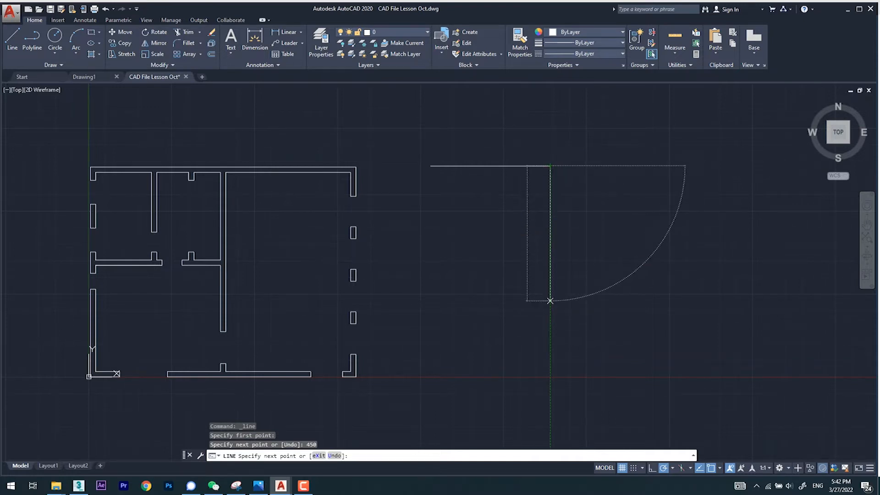
pyautogui.write('800')
pyautogui.press('Return')
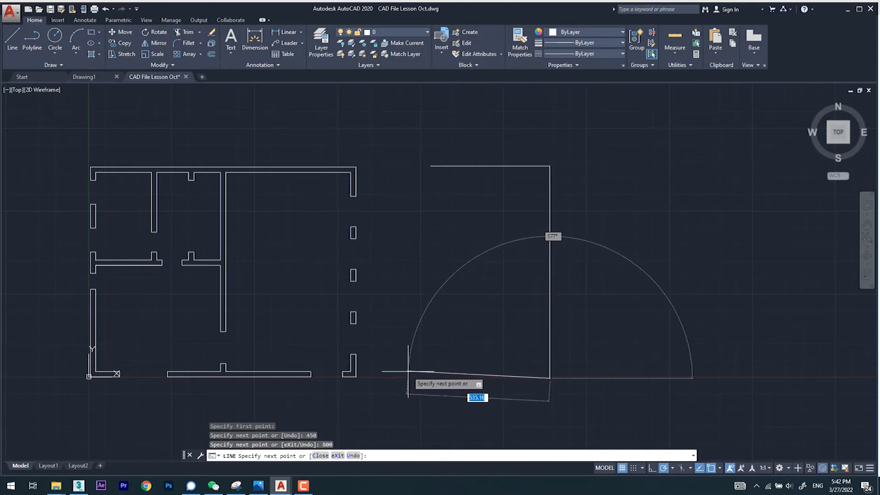
pyautogui.write('450')
pyautogui.press('Return')
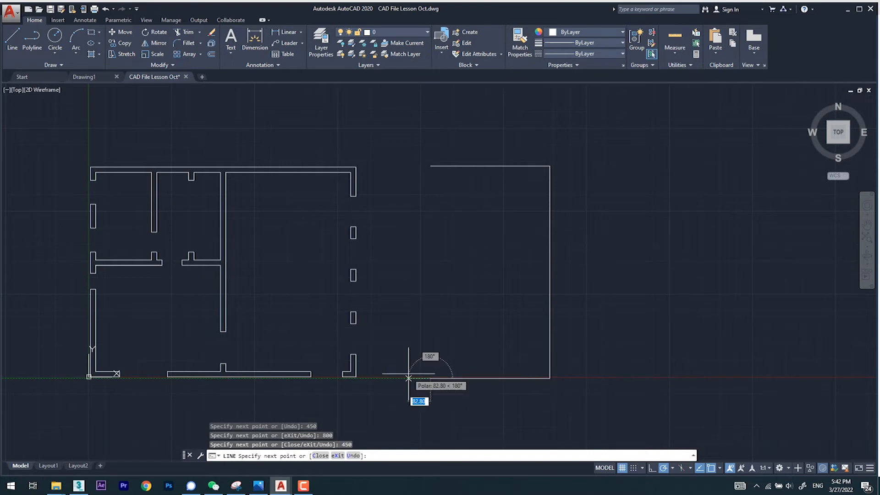
pyautogui.click(431, 166)
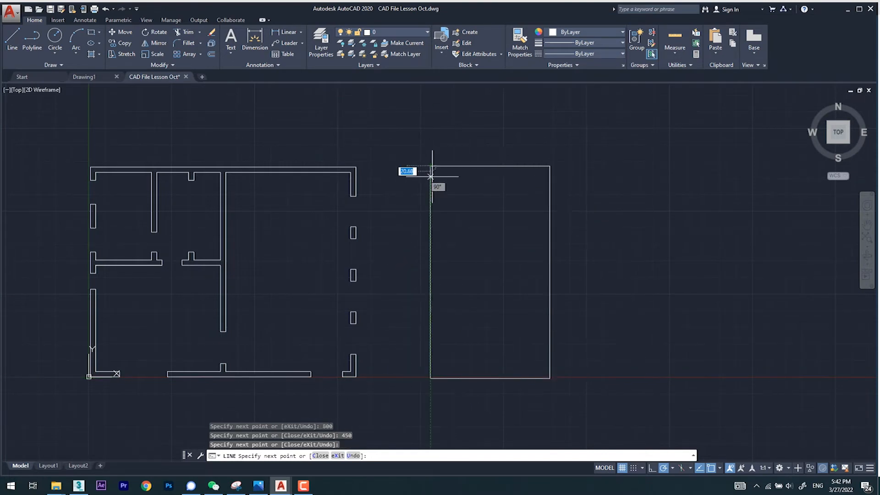
pyautogui.rightClick(448, 190)
pyautogui.click(468, 196)
# Step: Try to offset the rectangle's right side inward through a picked point, and delete the copied line
pyautogui.moveTo(554, 243); pyautogui.dragTo(511, 215, button='middle')
pyautogui.write('o')
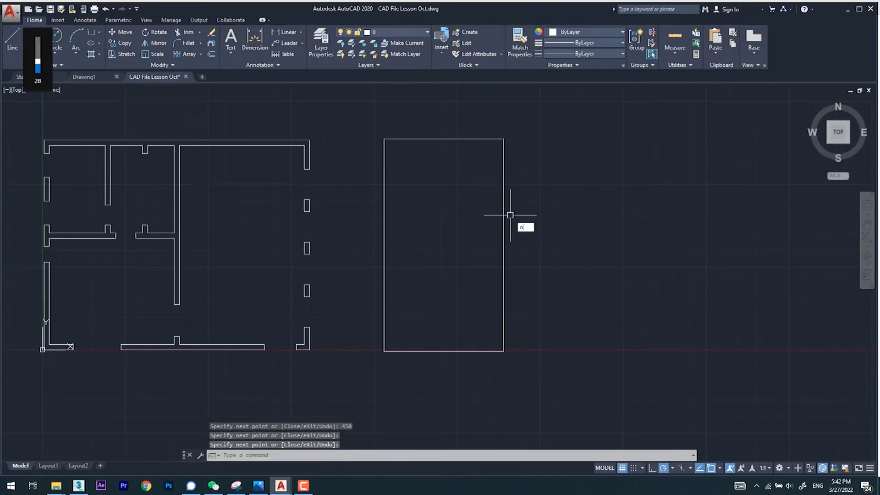
pyautogui.press('Return')
pyautogui.press('Return')
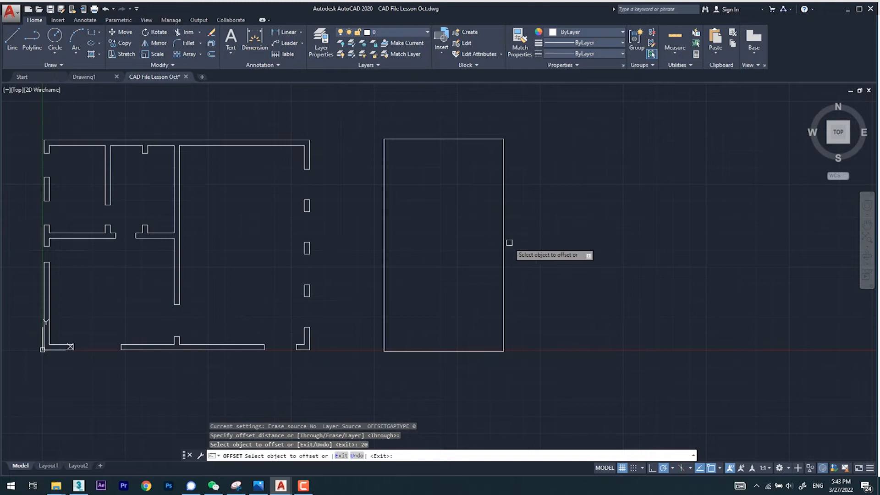
pyautogui.click(503, 265)
pyautogui.click(470, 268)
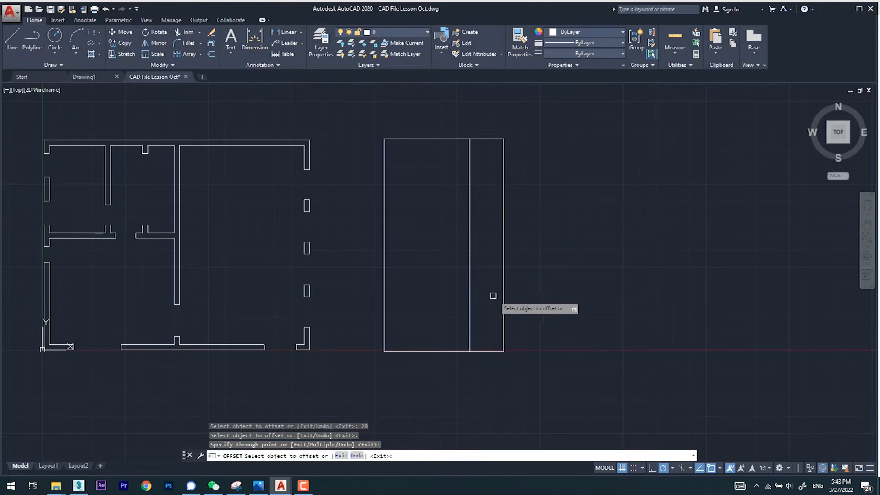
pyautogui.press('Escape')
pyautogui.click(471, 289)
pyautogui.click(465, 291)
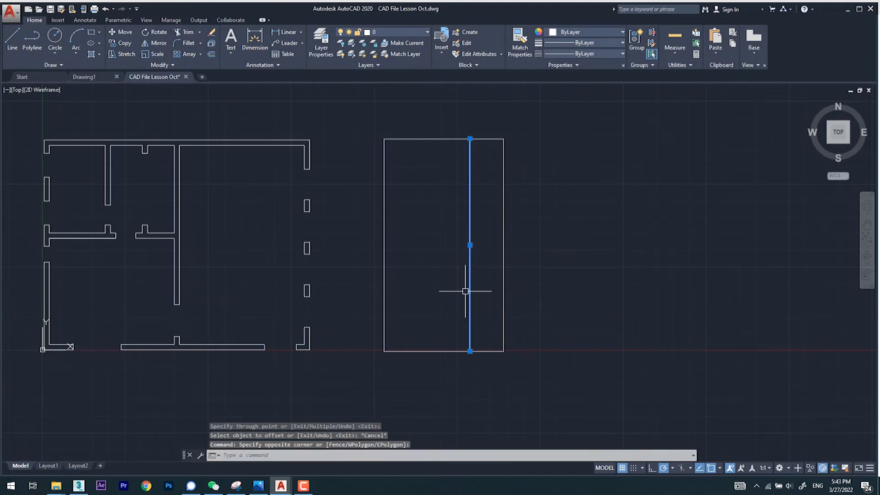
pyautogui.press('Delete')
# Step: Offset all four sides of the rectangle inward by 20 to form the wall thickness
pyautogui.write('o')
pyautogui.press('Return')
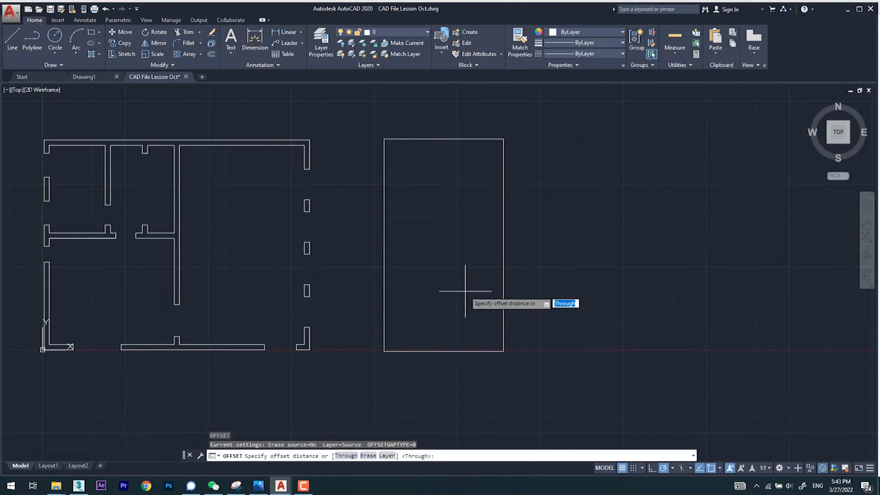
pyautogui.write('20')
pyautogui.press('Return')
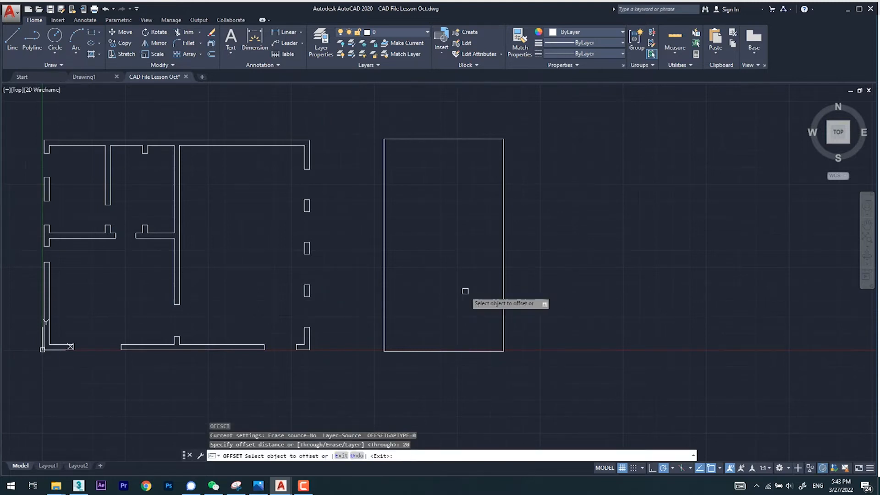
pyautogui.click(503, 295)
pyautogui.click(477, 329)
pyautogui.click(477, 350)
pyautogui.click(472, 318)
pyautogui.click(383, 310)
pyautogui.click(418, 305)
pyautogui.click(443, 140)
pyautogui.click(442, 161)
pyautogui.press('Escape')
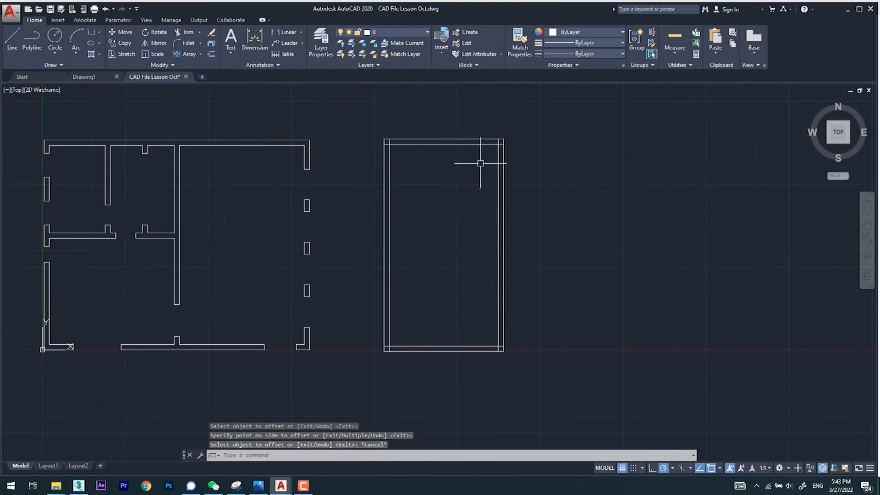
# Step: Offset the inner line of the room's upper wall downward by 50 to mark the opening's upper edge
pyautogui.scroll(2, 463, 172)
pyautogui.scroll(-2, 481, 167)
pyautogui.press('Return')
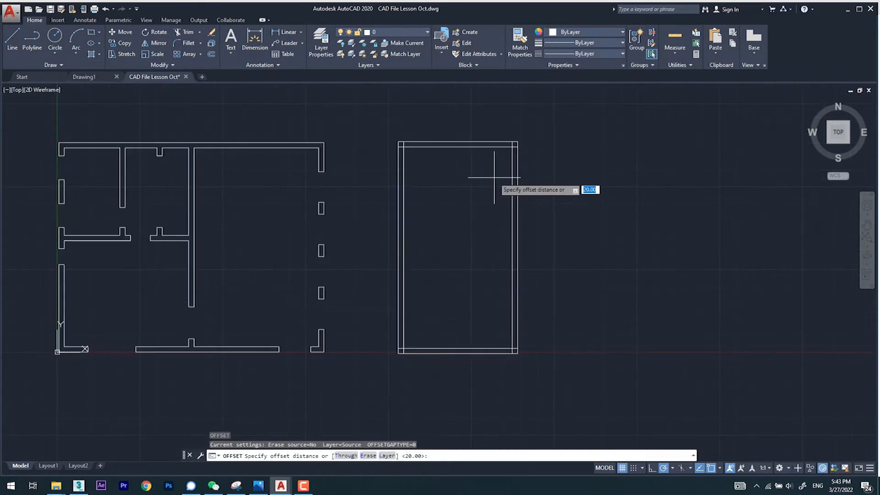
pyautogui.write('50')
pyautogui.press('Return')
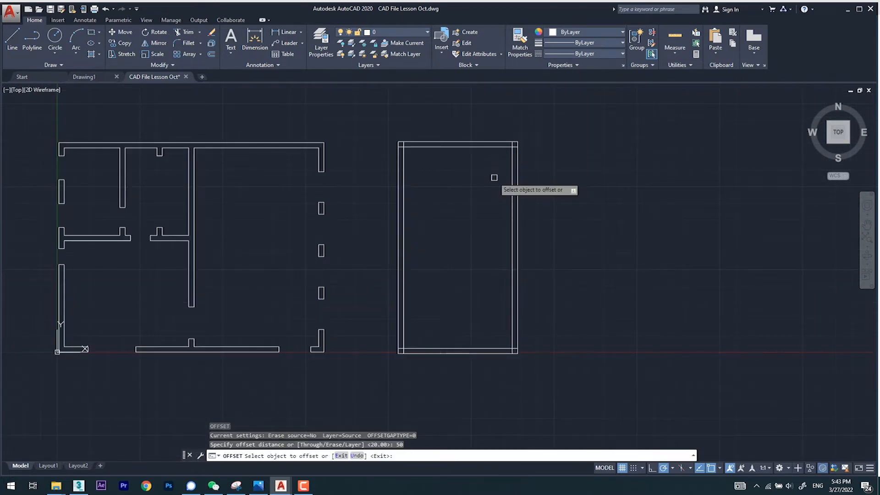
pyautogui.click(470, 147)
pyautogui.click(480, 210)
pyautogui.press('Escape')
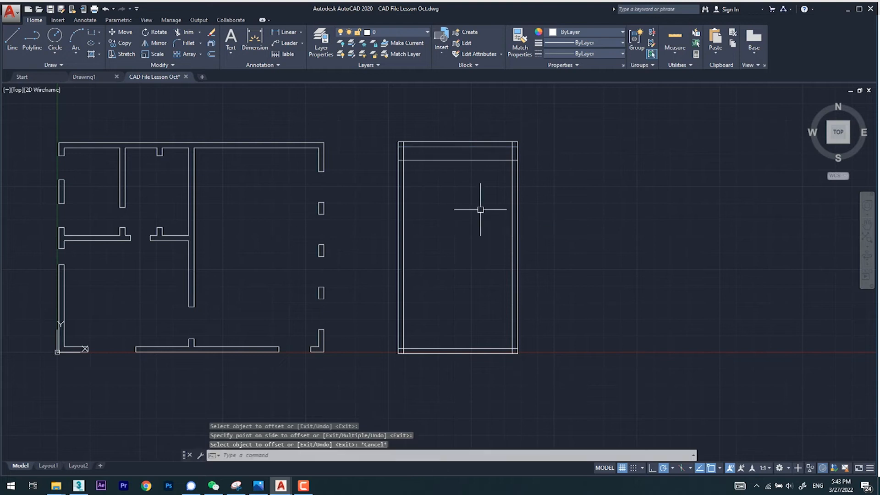
# Step: Offset the opening's upper guide line downward by 150 to mark its lower edge
pyautogui.press('Return')
pyautogui.write('150')
pyautogui.press('Return')
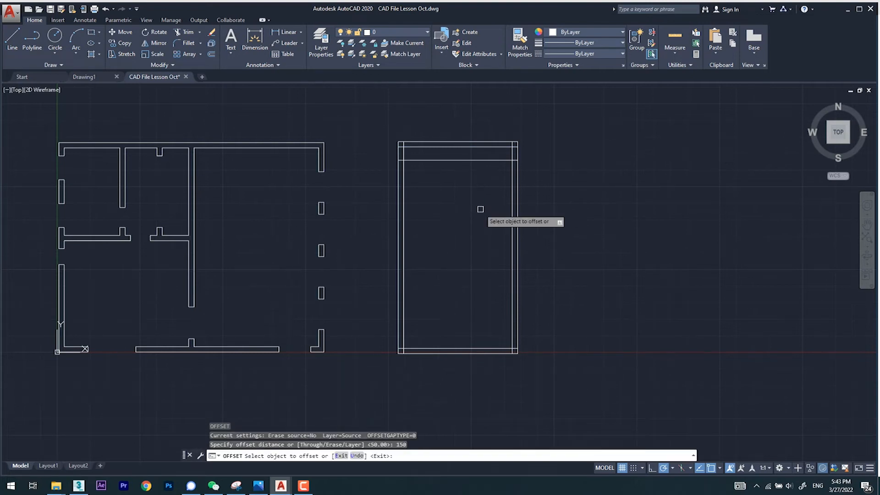
pyautogui.click(495, 160)
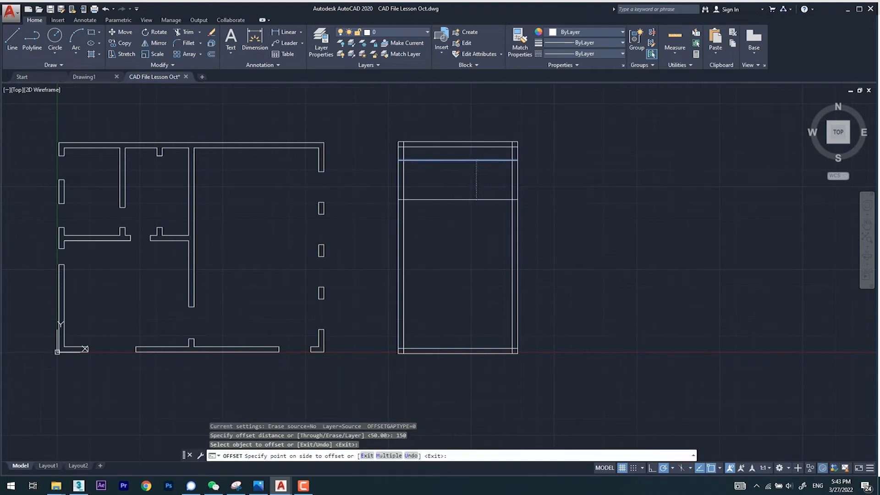
pyautogui.click(477, 230)
pyautogui.press('Escape')
# Step: Trim the right wall between the two guide lines to cut the opening, and trim the guide lines across the room's interior
pyautogui.write('tr')
pyautogui.press('Return')
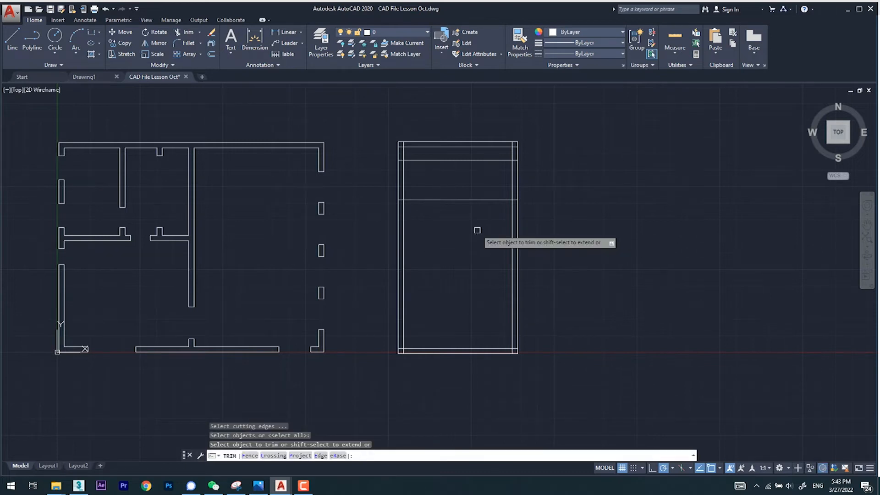
pyautogui.click(552, 175)
pyautogui.click(483, 188)
pyautogui.click(482, 225)
pyautogui.click(486, 158)
pyautogui.click(535, 184)
pyautogui.click(475, 143)
pyautogui.press('Escape')
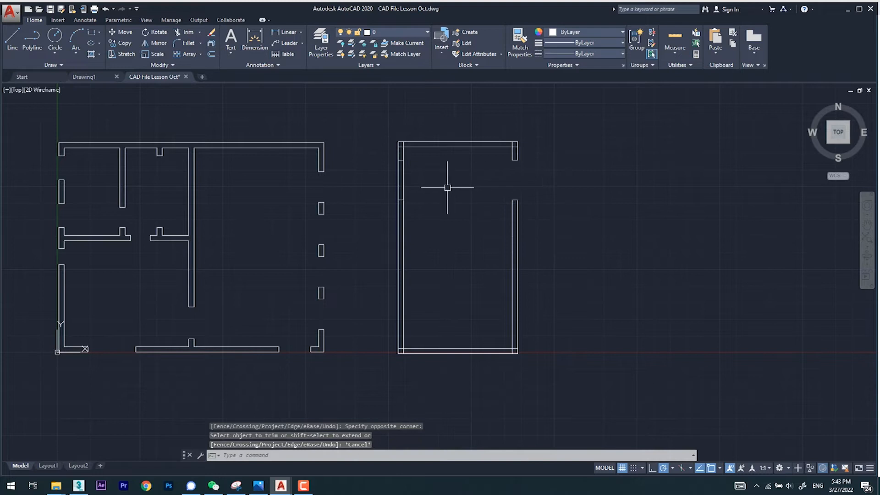
# Step: Delete the two leftover guide-line segments inside the room's left wall
pyautogui.scroll(4, 406, 160)
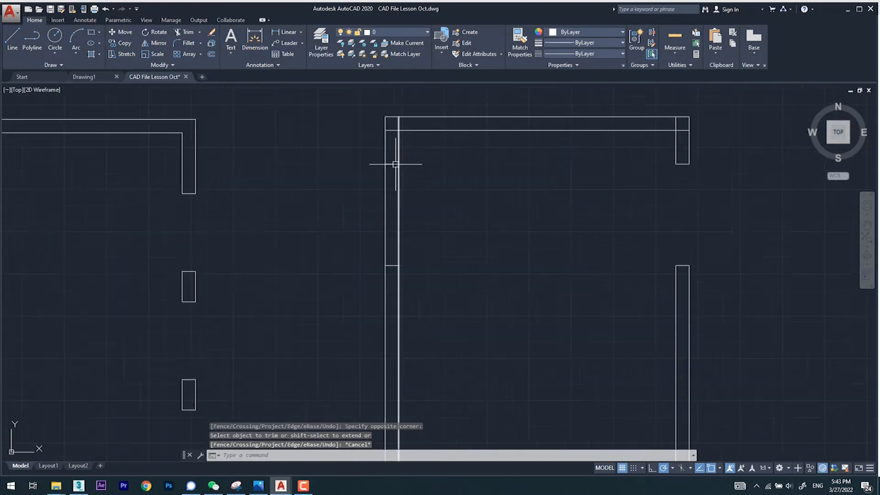
pyautogui.press('Delete')
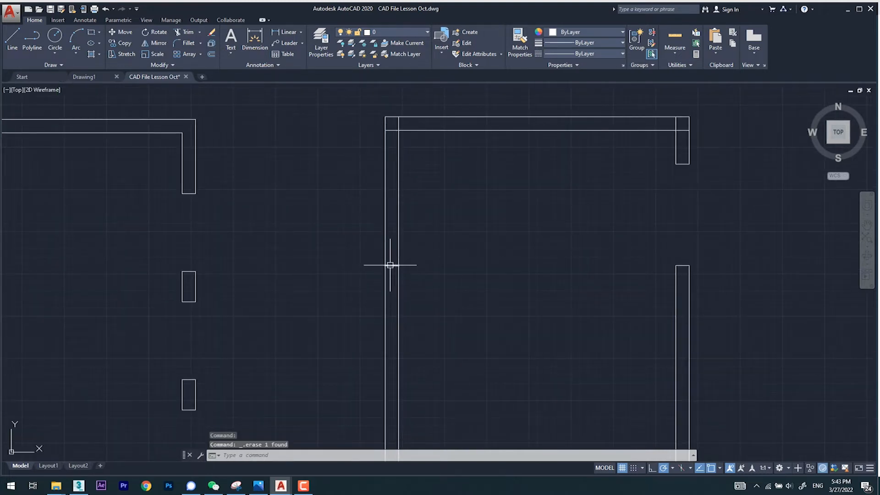
pyautogui.scroll(-5, 440, 165)
# Step: Trim the overlapping inner wall lines at the room's two upper corners
pyautogui.write('tr')
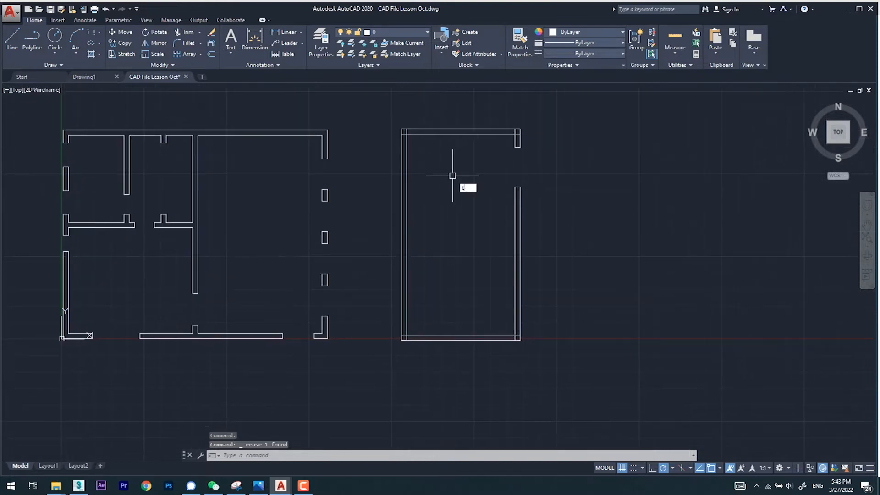
pyautogui.press('Return')
pyautogui.press('Return')
pyautogui.scroll(5, 406, 132)
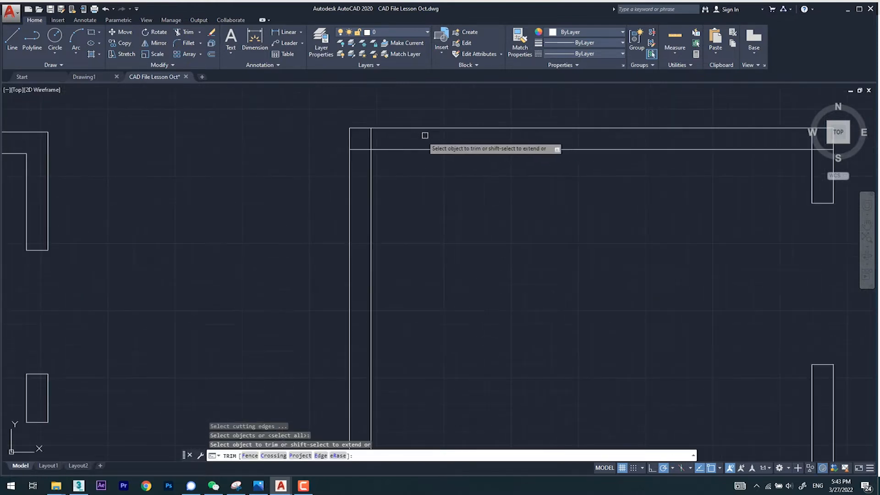
pyautogui.click(370, 143)
pyautogui.click(361, 150)
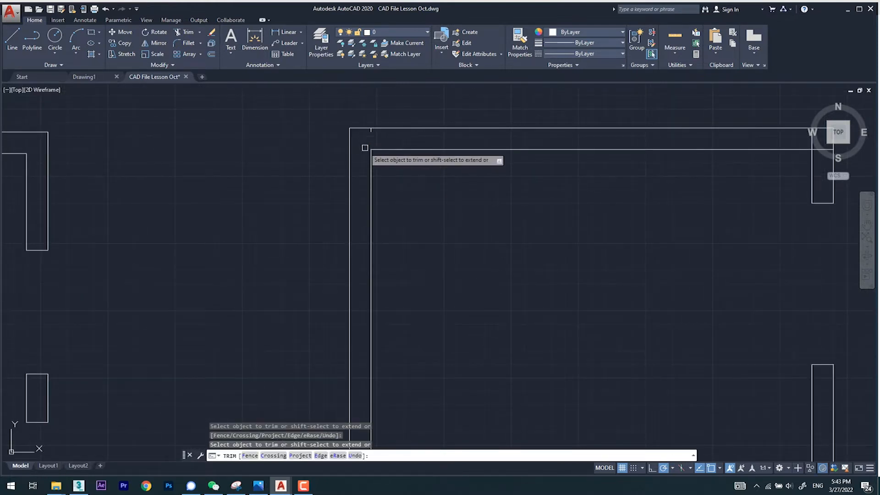
pyautogui.moveTo(807, 140); pyautogui.dragTo(513, 147, button='middle')
pyautogui.scroll(4, 512, 147)
pyautogui.click(521, 146)
pyautogui.scroll(-8, 537, 167)
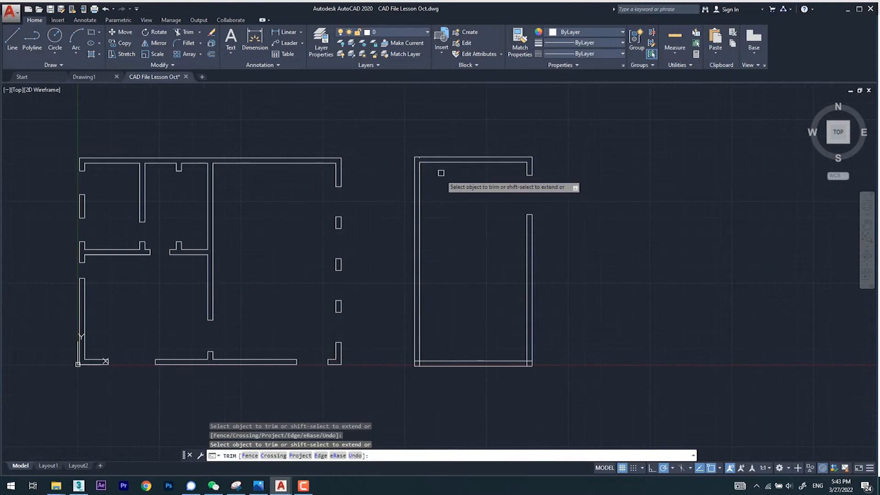
# Step: Trim the overlapping inner wall lines at the room's two lower corners
pyautogui.scroll(5, 527, 363)
pyautogui.click(521, 350)
pyautogui.click(541, 316)
pyautogui.click(539, 310)
pyautogui.scroll(-6, 558, 323)
pyautogui.scroll(-2, 562, 330)
pyautogui.scroll(7, 375, 335)
pyautogui.click(413, 266)
pyautogui.click(395, 257)
pyautogui.click(394, 234)
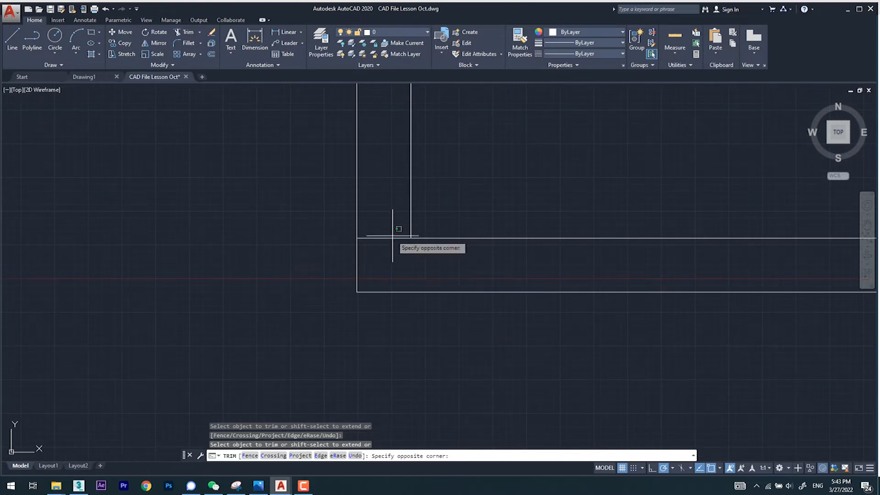
pyautogui.click(386, 253)
pyautogui.scroll(-7, 431, 280)
pyautogui.scroll(-3, 470, 272)
pyautogui.scroll(8, 457, 149)
pyautogui.press('Escape')
# Step: Delete the short leftover line stub at the room's upper-left corner
pyautogui.moveTo(452, 209); pyautogui.dragTo(451, 272, button='middle')
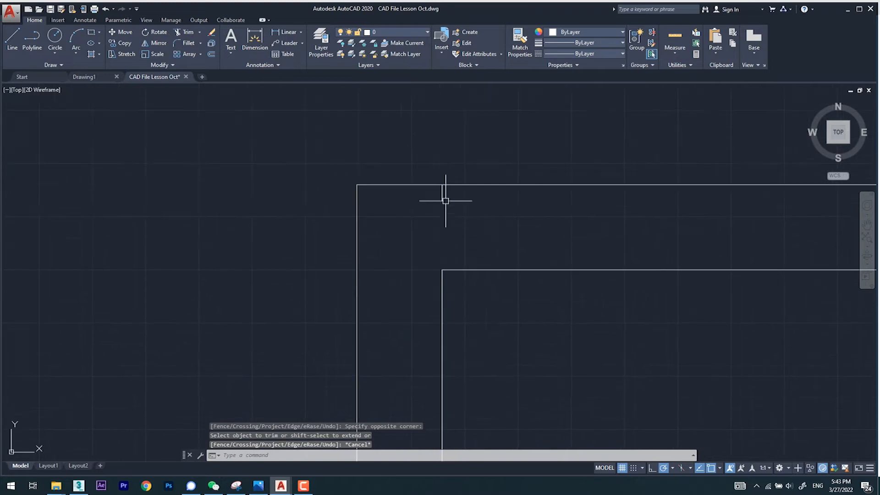
pyautogui.click(442, 193)
pyautogui.press('Delete')
pyautogui.scroll(-10, 461, 197)
pyautogui.scroll(4, 511, 260)
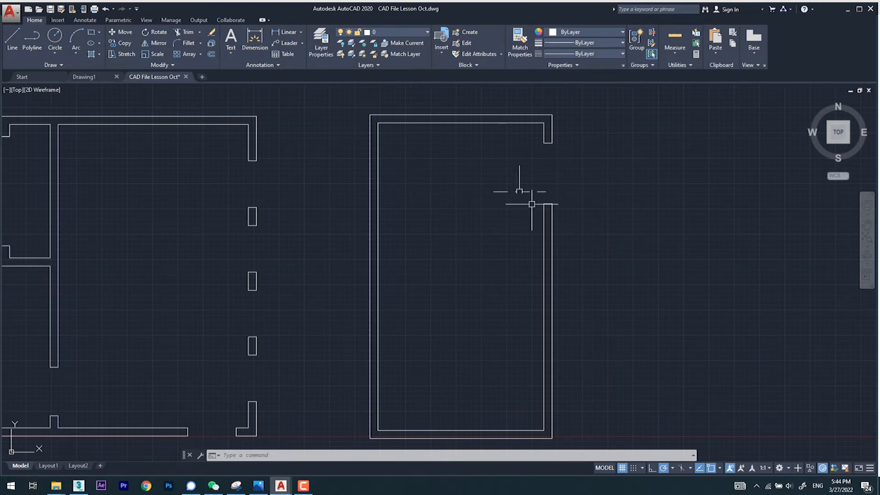
pyautogui.scroll(-3, 458, 198)
pyautogui.scroll(3, 483, 162)
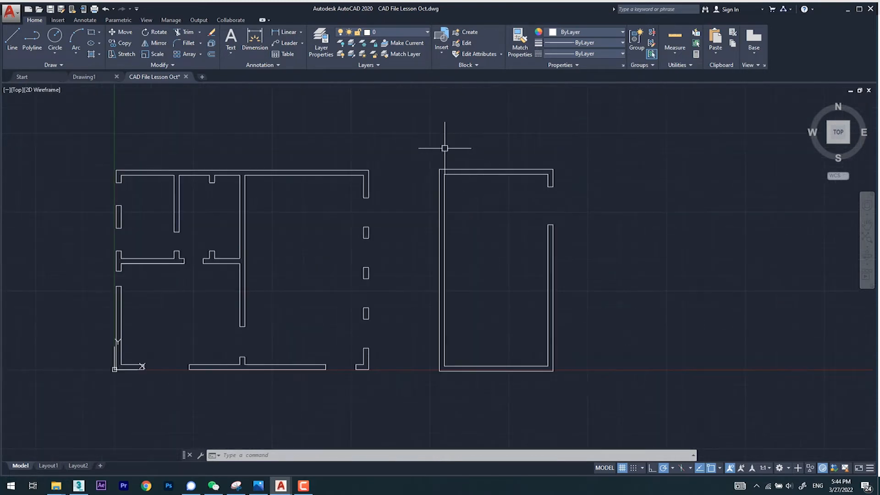
# Step: Delete the whole double-line room drawn beside the existing floor plan
pyautogui.click(408, 148)
pyautogui.click(620, 406)
pyautogui.press('Delete')
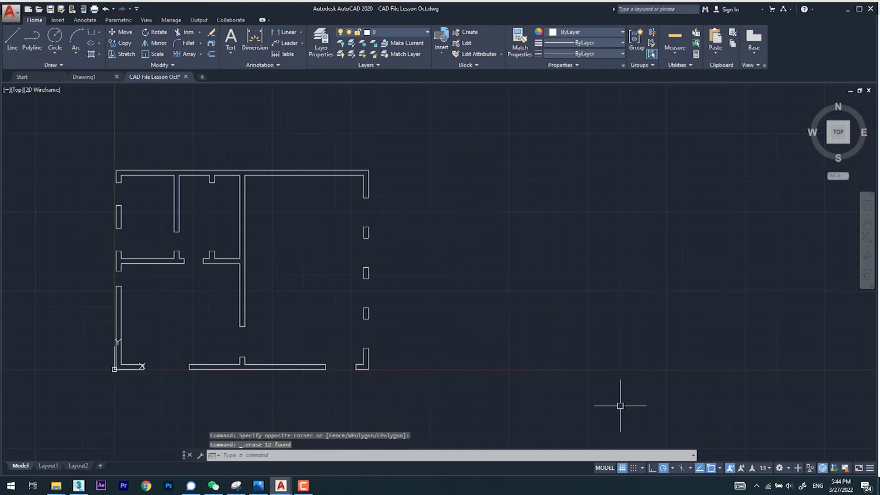
# Step: Minimize AutoCAD, advance the Photos presentation to 03.png, and switch to the 3ds Max kitchen scene
pyautogui.click(847, 10)
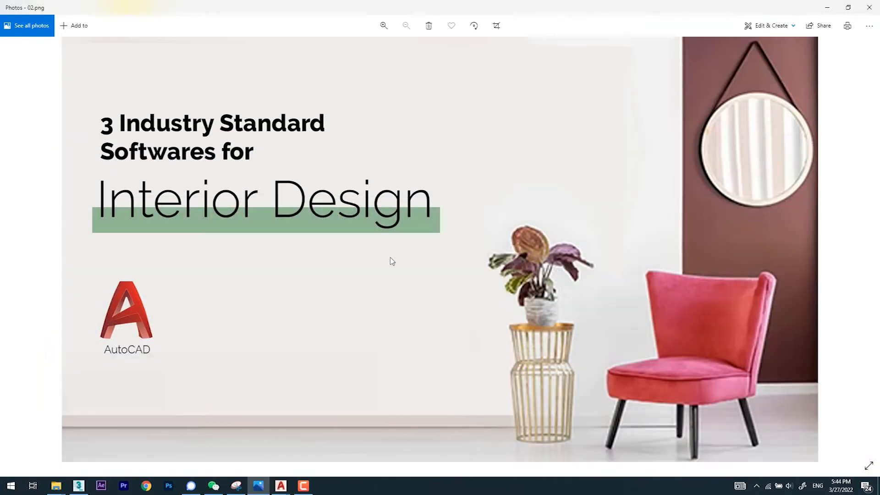
pyautogui.press('Right')
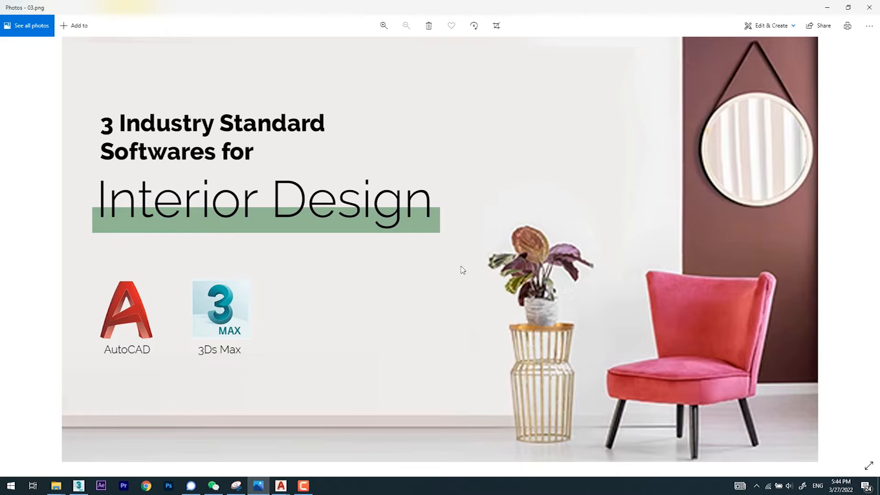
pyautogui.click(79, 486)
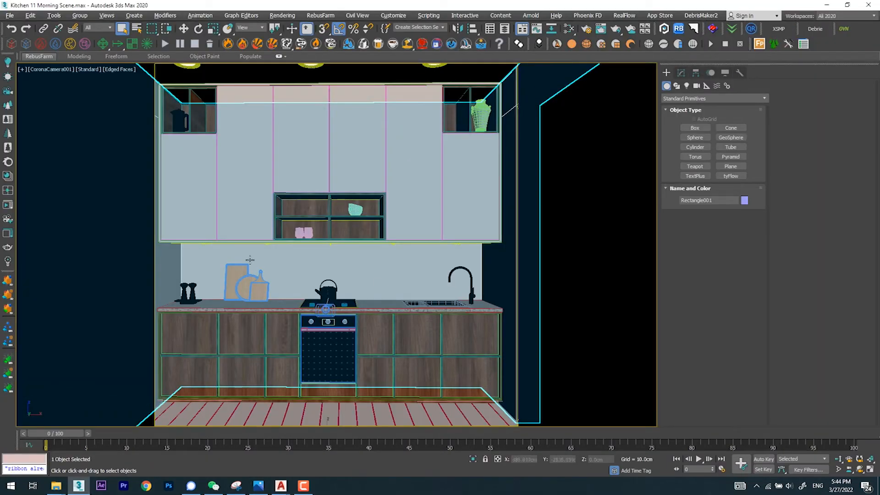
# Step: Change the camera view to Perspective and examine the kitchen building's exterior from several sides
pyautogui.press('p')
pyautogui.scroll(-8, 360, 255)
pyautogui.keyDown('alt'); pyautogui.moveTo(380, 269); pyautogui.dragTo(417, 303, button='middle'); pyautogui.keyUp('alt')
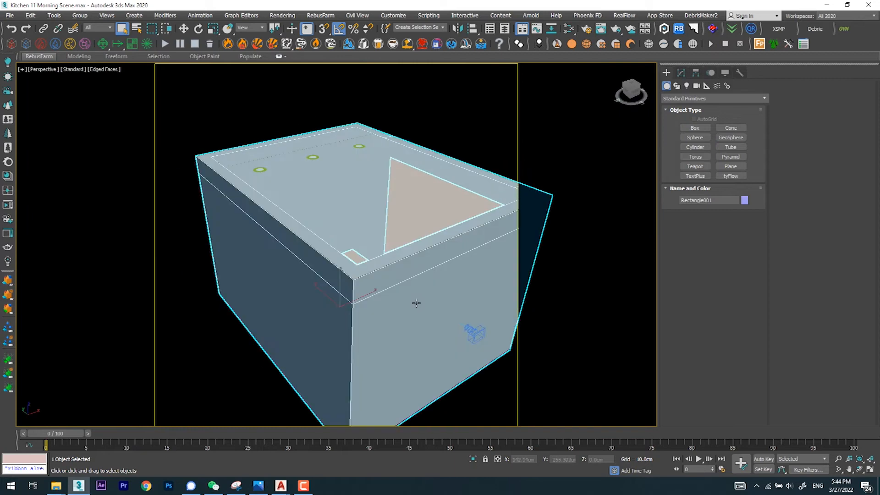
pyautogui.scroll(-4, 370, 265)
pyautogui.keyDown('alt'); pyautogui.moveTo(370, 265); pyautogui.dragTo(291, 251, button='middle'); pyautogui.keyUp('alt')
pyautogui.scroll(5, 388, 256)
pyautogui.keyDown('alt'); pyautogui.moveTo(389, 262); pyautogui.dragTo(378, 312, button='middle'); pyautogui.keyUp('alt')
pyautogui.scroll(5, 416, 242)
pyautogui.scroll(-5, 440, 275)
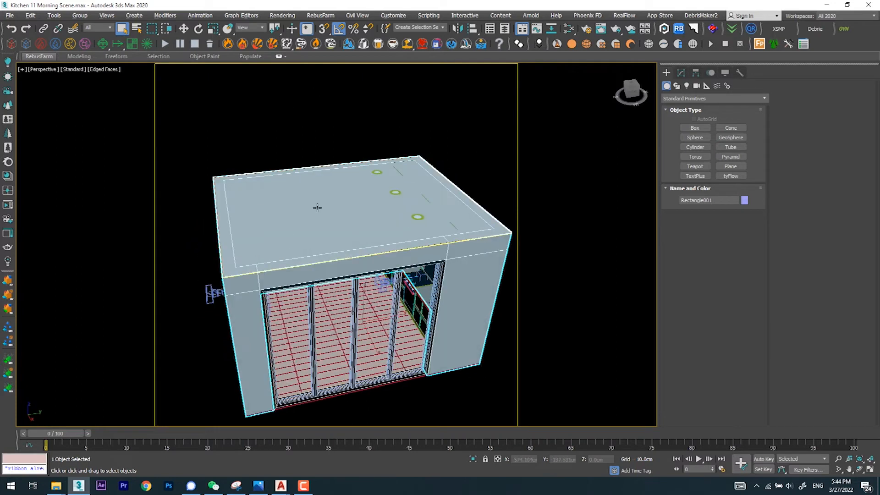
# Step: Show four viewports and set them to the Front, Top, Left and Perspective views
pyautogui.hotkey('alt', 'w')
pyautogui.middleClick(247, 190)
pyautogui.press('f')
pyautogui.middleClick(343, 224)
pyautogui.press('t')
pyautogui.middleClick(192, 294)
pyautogui.press('l')
pyautogui.middleClick(483, 314)
pyautogui.press('p')
pyautogui.scroll(-5, 247, 190)
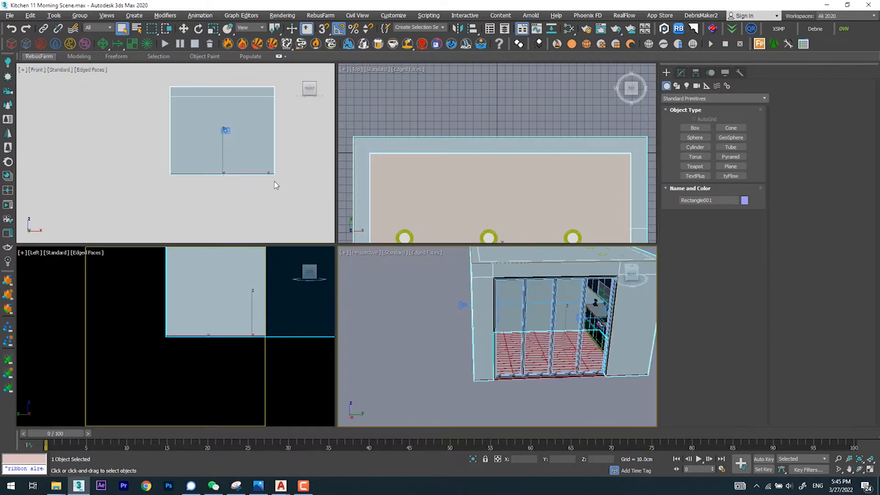
# Step: Apply the customized user interface gradient background to all viewports in the active layout
pyautogui.hotkey('alt', 'b')
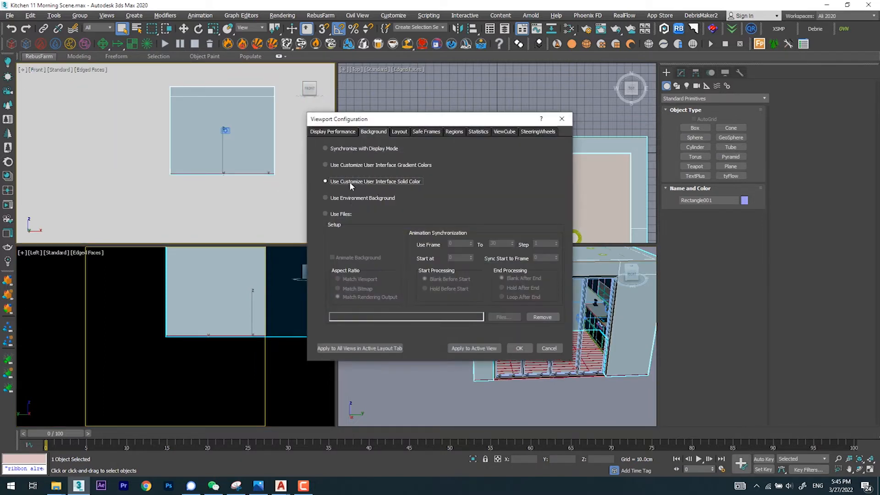
pyautogui.click(477, 348)
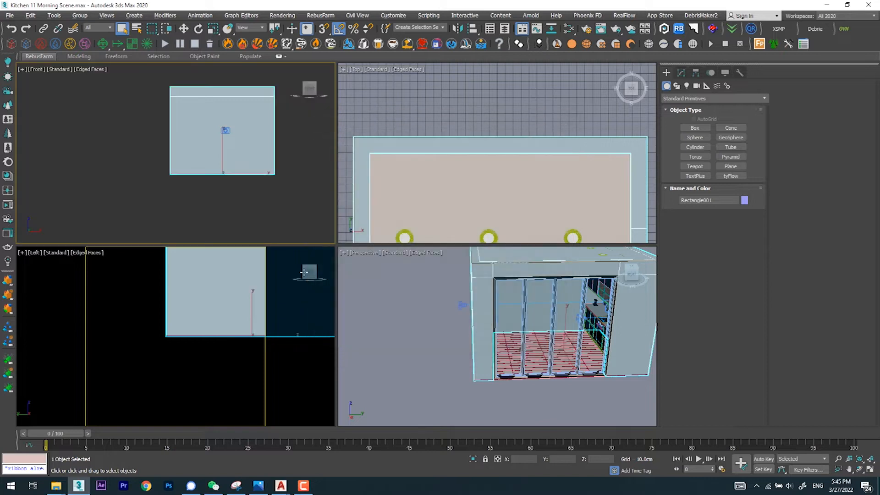
pyautogui.click(406, 162)
pyautogui.hotkey('alt', 'b')
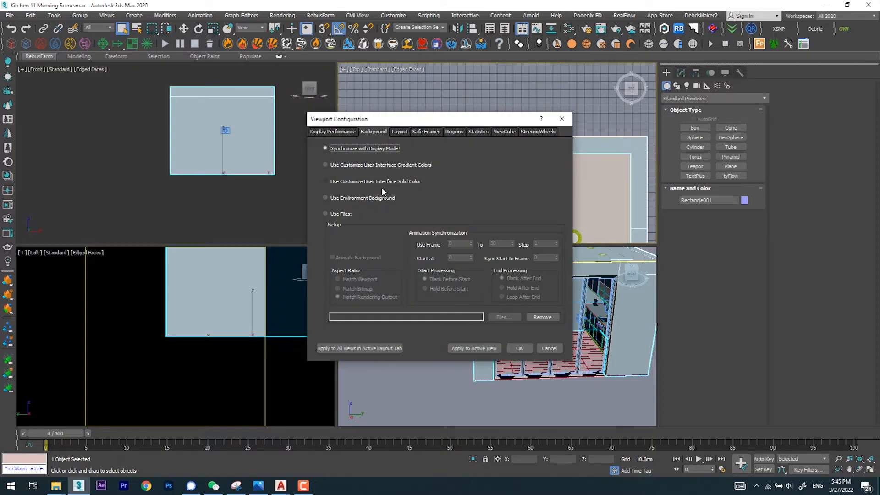
pyautogui.click(363, 353)
pyautogui.click(519, 348)
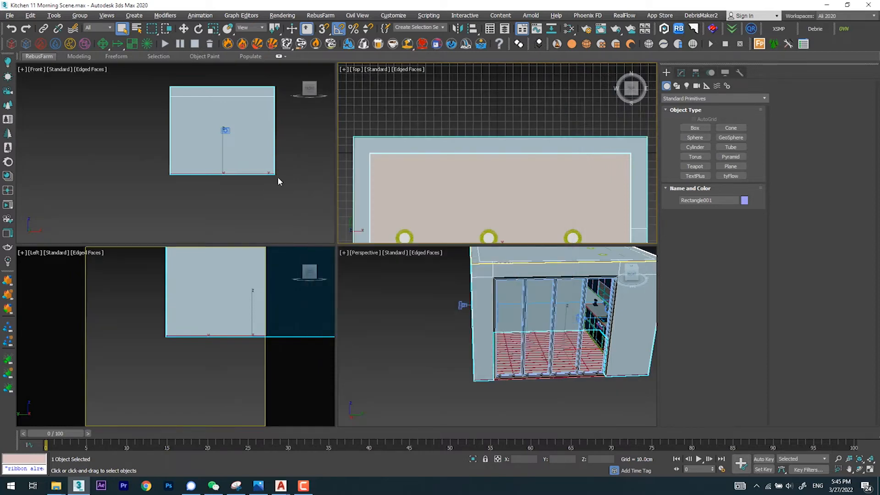
# Step: Reframe the building in the four viewports and maximize the Perspective viewport
pyautogui.scroll(-3, 278, 179)
pyautogui.moveTo(236, 177); pyautogui.dragTo(204, 177, button='middle')
pyautogui.moveTo(516, 153); pyautogui.dragTo(509, 104, button='middle')
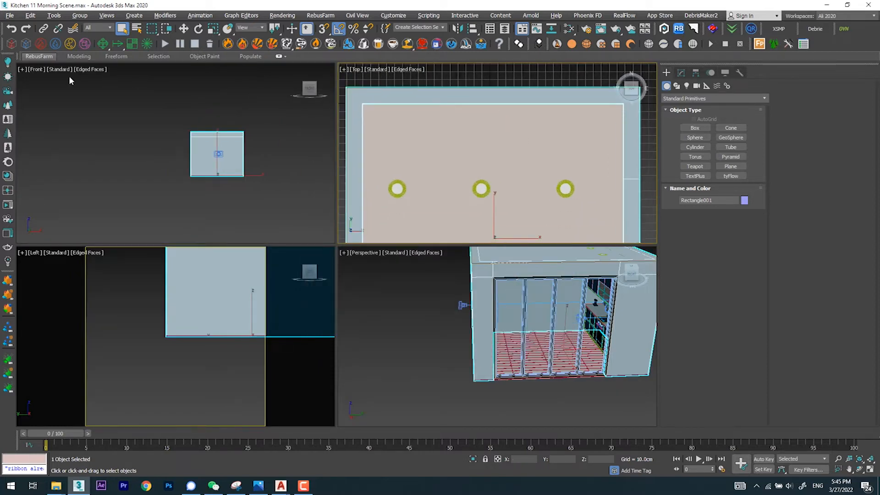
pyautogui.scroll(-3, 201, 302)
pyautogui.moveTo(164, 329); pyautogui.dragTo(131, 371, button='middle')
pyautogui.moveTo(490, 319); pyautogui.dragTo(484, 345, button='middle')
pyautogui.hotkey('alt', 'w')
pyautogui.scroll(-4, 488, 321)
# Step: Open the Scene Explorer and hide the ceiling plane Plane002 to open up the kitchen from above
pyautogui.click(388, 229)
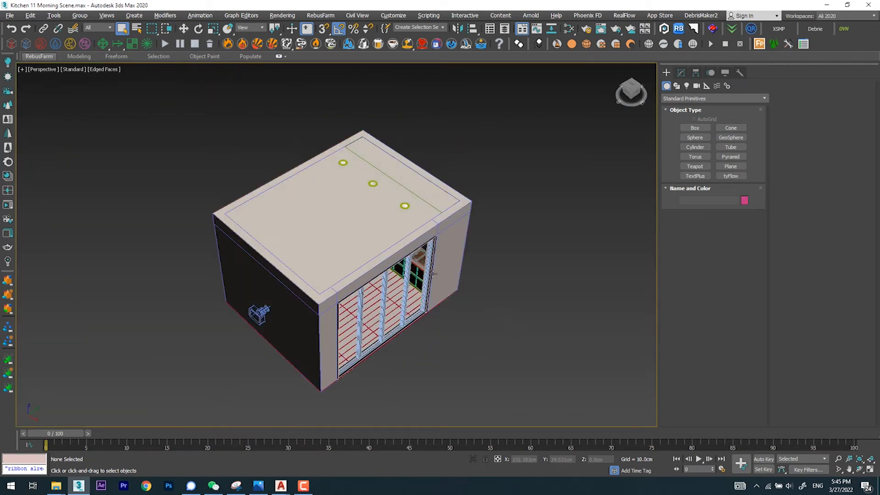
pyautogui.moveTo(440, 281)
pyautogui.keyDown('alt'); pyautogui.mouseDown(button='middle')
pyautogui.moveTo(442, 268)
pyautogui.moveTo(444, 307)
pyautogui.moveTo(447, 273)
pyautogui.mouseUp(button='middle'); pyautogui.keyUp('alt')
pyautogui.click(51, 15)
pyautogui.click(51, 31)
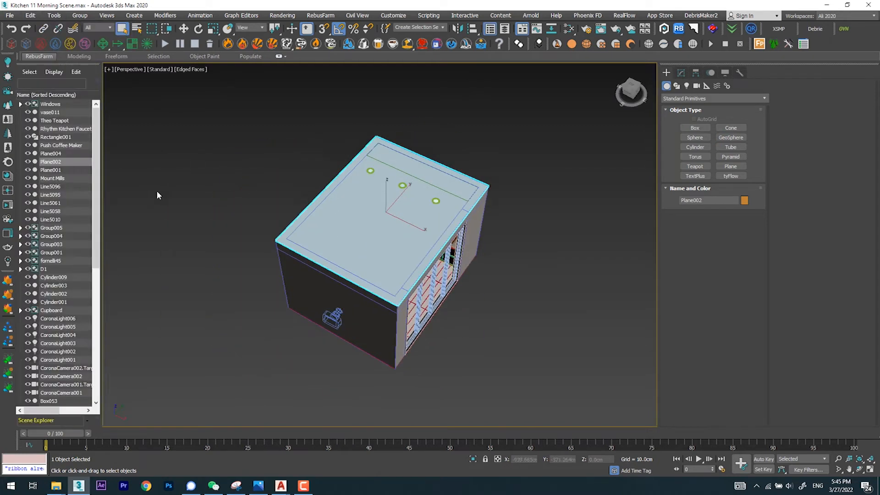
pyautogui.click(28, 161)
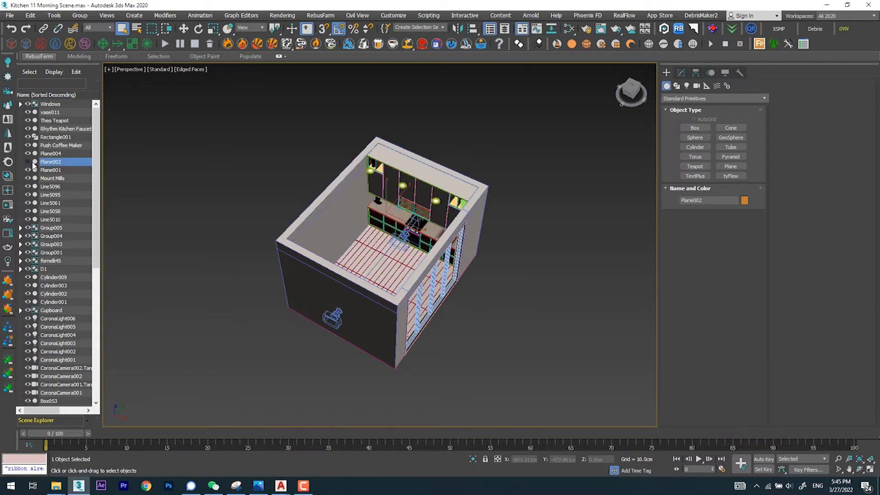
# Step: Examine the kitchen interior through the open ceiling, closing in on the countertop and sink
pyautogui.keyDown('alt'); pyautogui.moveTo(364, 237); pyautogui.dragTo(336, 257, button='middle'); pyautogui.keyUp('alt')
pyautogui.scroll(5, 370, 210)
pyautogui.scroll(-5, 336, 258)
pyautogui.keyDown('alt'); pyautogui.moveTo(440, 229); pyautogui.dragTo(398, 298, button='middle'); pyautogui.keyUp('alt')
pyautogui.scroll(4, 433, 235)
pyautogui.scroll(4, 436, 314)
pyautogui.moveTo(468, 305); pyautogui.dragTo(372, 219, button='middle')
pyautogui.keyDown('alt'); pyautogui.moveTo(371, 218); pyautogui.dragTo(463, 271, button='middle'); pyautogui.keyUp('alt')
pyautogui.moveTo(356, 255); pyautogui.dragTo(455, 298, button='middle')
pyautogui.press('z')
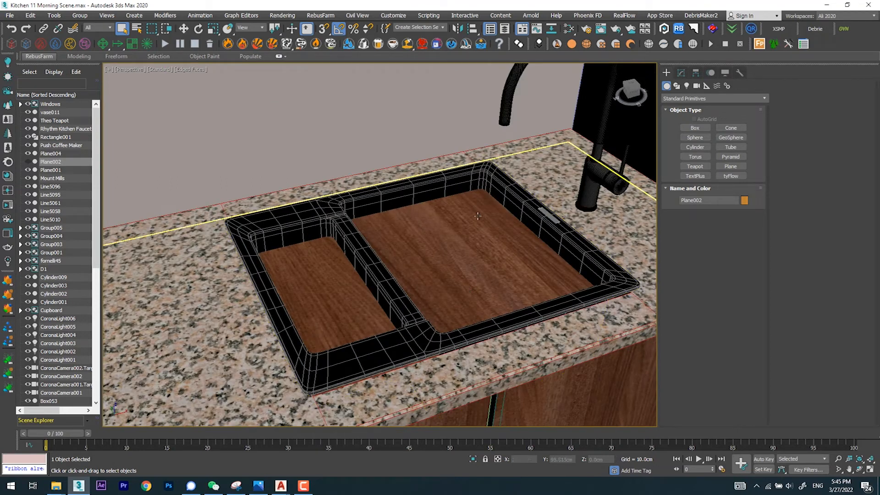
pyautogui.scroll(-2, 340, 205)
# Step: Select the sink group on the countertop and inspect the cooktop, kettle and cabinets around it
pyautogui.click(402, 286)
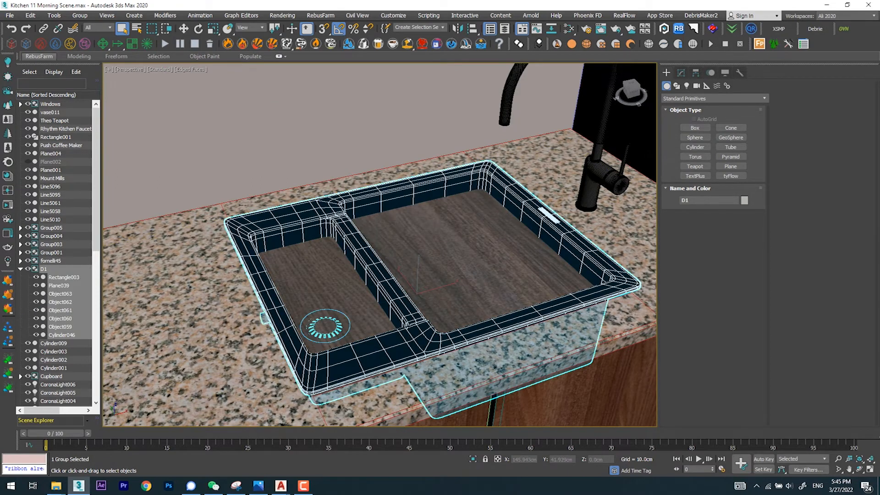
pyautogui.press('z')
pyautogui.keyDown('alt'); pyautogui.moveTo(402, 286); pyautogui.dragTo(387, 296, button='middle'); pyautogui.keyUp('alt')
pyautogui.scroll(5, 182, 282)
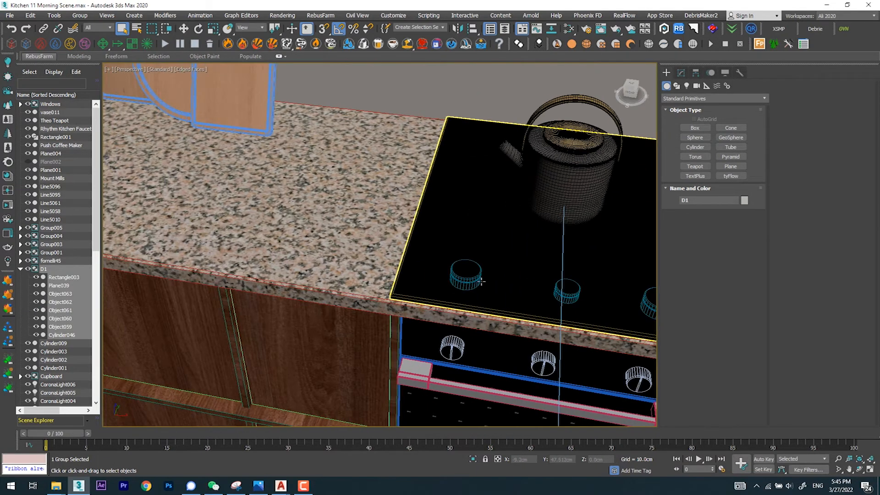
pyautogui.scroll(-5, 400, 238)
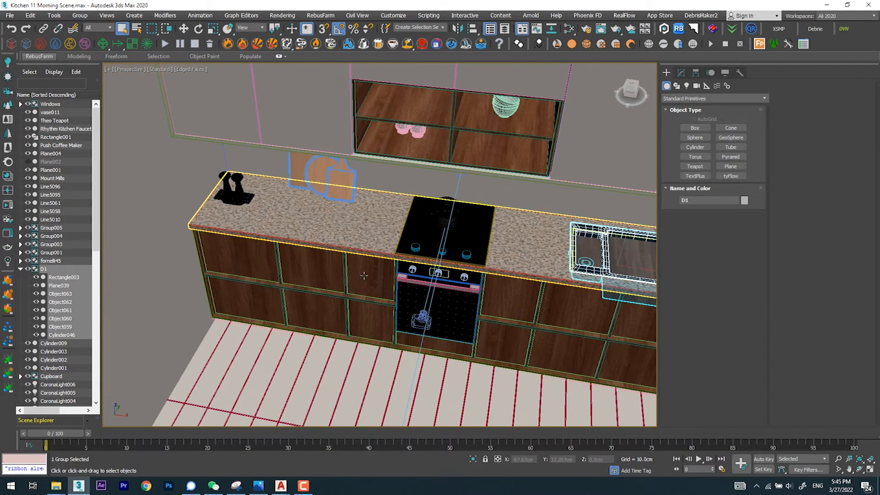
pyautogui.scroll(-6, 363, 274)
pyautogui.keyDown('alt'); pyautogui.moveTo(253, 139); pyautogui.dragTo(253, 162, button='middle'); pyautogui.keyUp('alt')
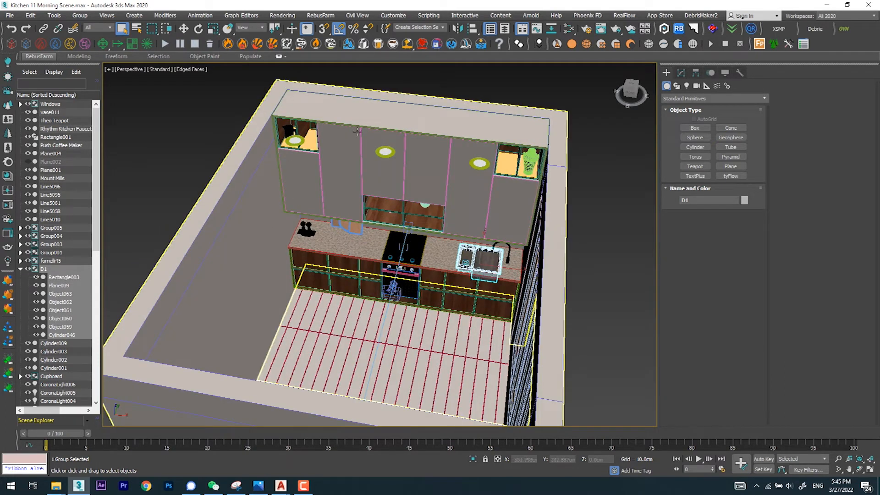
# Step: Select the vase in the upper corner cabinet and view it up close and within the room
pyautogui.scroll(10, 394, 209)
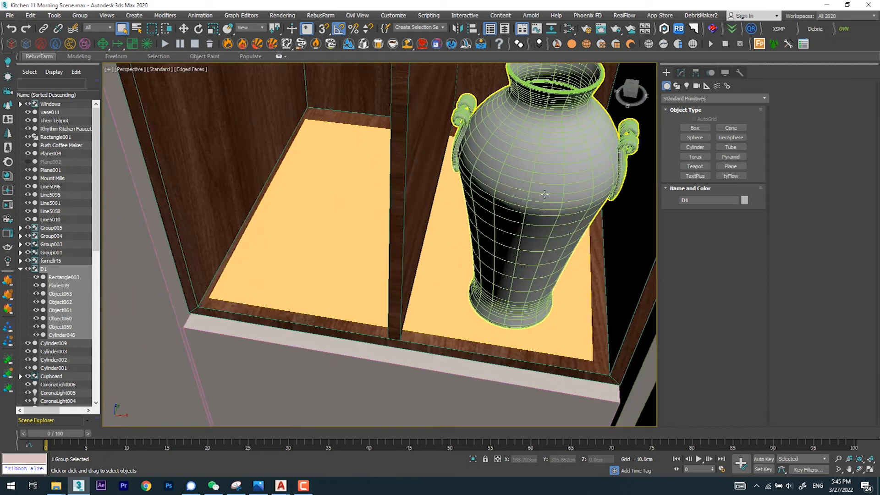
pyautogui.click(522, 193)
pyautogui.scroll(-12, 523, 192)
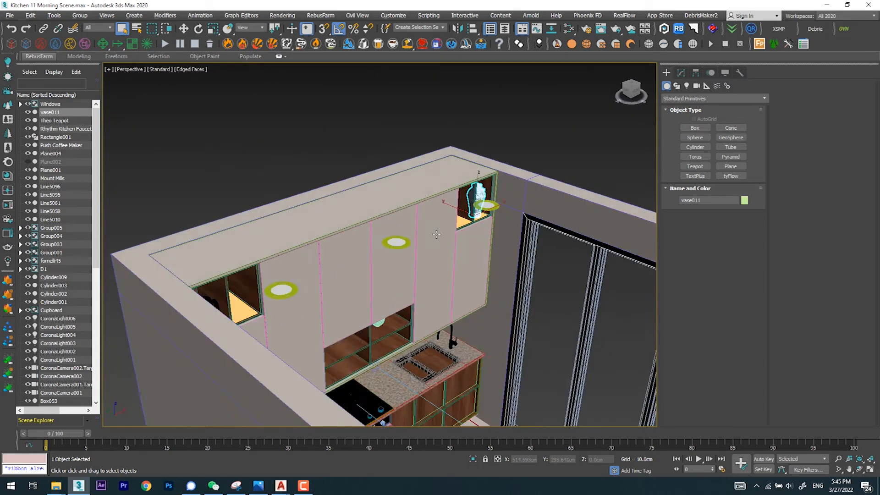
pyautogui.scroll(5, 220, 226)
pyautogui.scroll(-10, 321, 220)
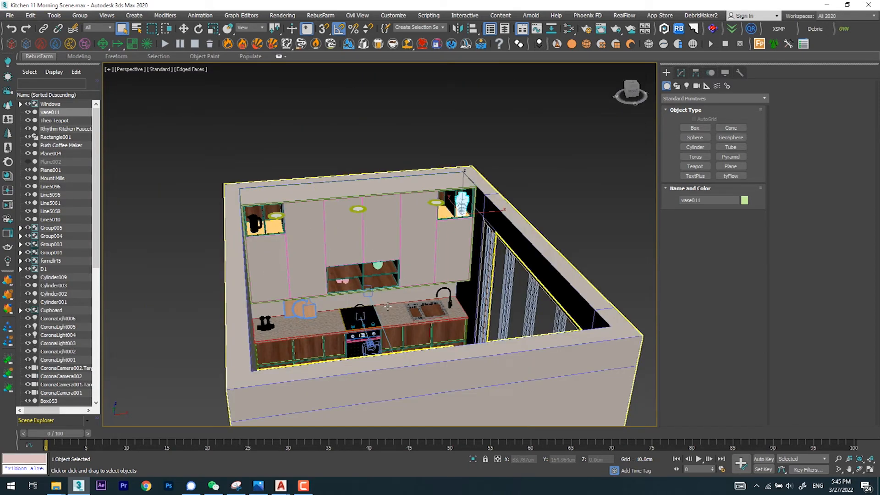
# Step: Select the lower cabinet front below the sink and inspect the base cabinets
pyautogui.keyDown('alt'); pyautogui.moveTo(396, 313); pyautogui.dragTo(409, 276, button='middle'); pyautogui.keyUp('alt')
pyautogui.scroll(10, 407, 318)
pyautogui.click(416, 317)
pyautogui.scroll(-10, 408, 276)
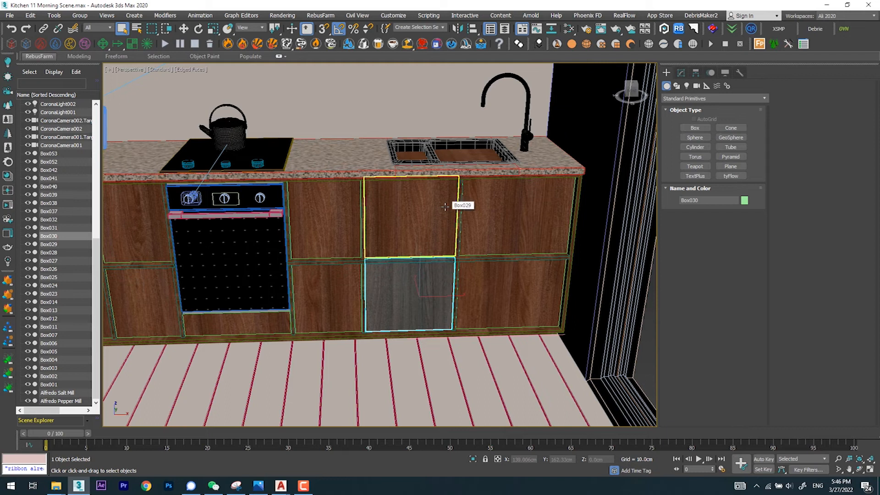
pyautogui.scroll(-6, 445, 206)
pyautogui.keyDown('alt'); pyautogui.moveTo(456, 211); pyautogui.dragTo(415, 256, button='middle'); pyautogui.keyUp('alt')
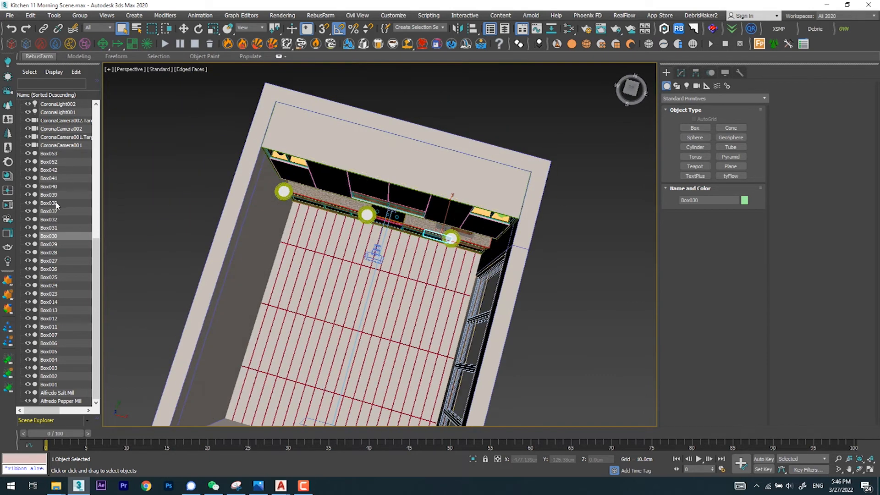
# Step: Unhide the ceiling plane Plane002 and examine the glazed window wall from outside
pyautogui.scroll(10, 60, 180)
pyautogui.click(28, 161)
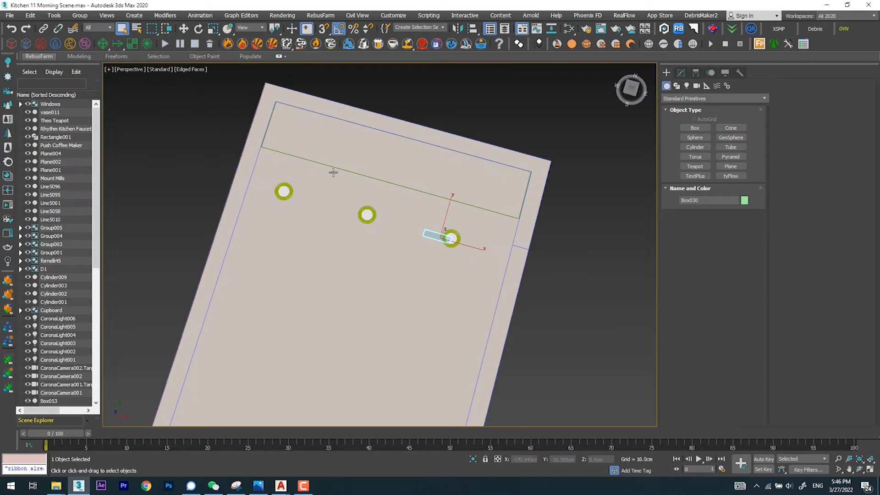
pyautogui.scroll(-8, 255, 170)
pyautogui.scroll(8, 372, 159)
pyautogui.keyDown('alt'); pyautogui.moveTo(342, 184); pyautogui.dragTo(345, 263, button='middle'); pyautogui.keyUp('alt')
pyautogui.scroll(-4, 312, 208)
pyautogui.scroll(5, 310, 252)
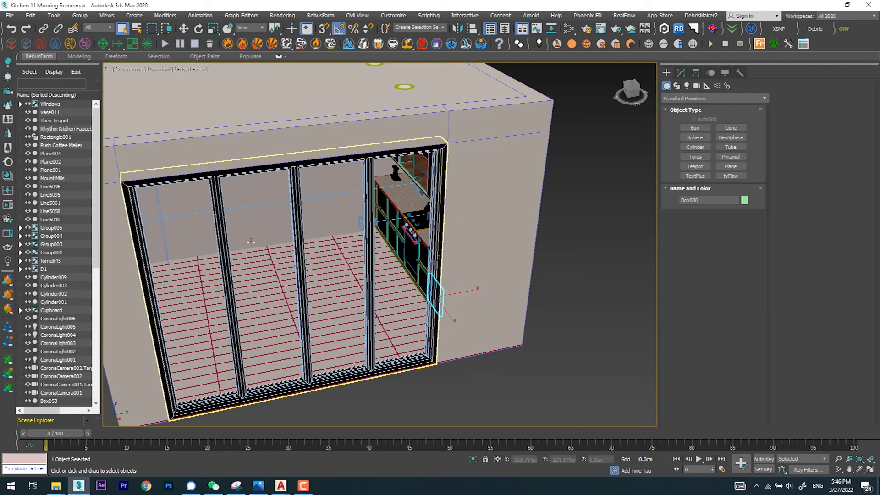
pyautogui.scroll(-6, 291, 258)
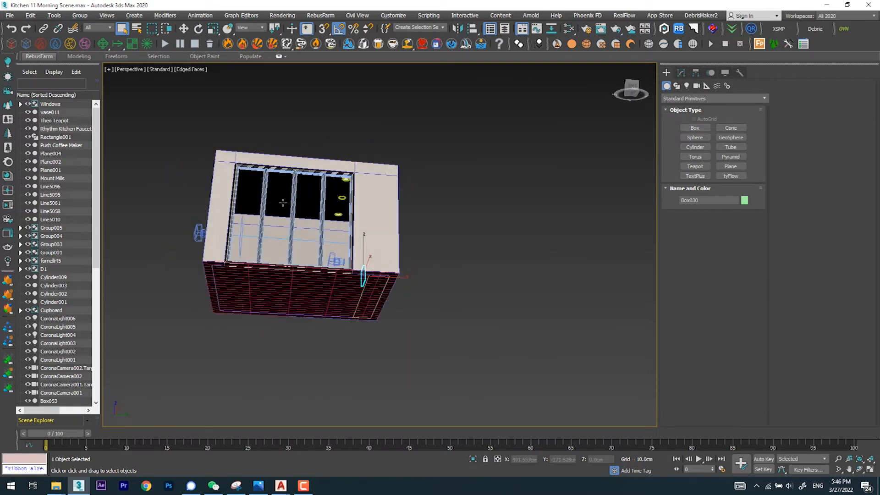
# Step: Look through the window wall at the kitchen, closing in on the oven and cooktop
pyautogui.keyDown('alt'); pyautogui.moveTo(318, 212); pyautogui.dragTo(436, 248, button='middle'); pyautogui.keyUp('alt')
pyautogui.scroll(8, 405, 208)
pyautogui.scroll(-4, 378, 209)
pyautogui.moveTo(436, 248); pyautogui.dragTo(410, 198, button='middle')
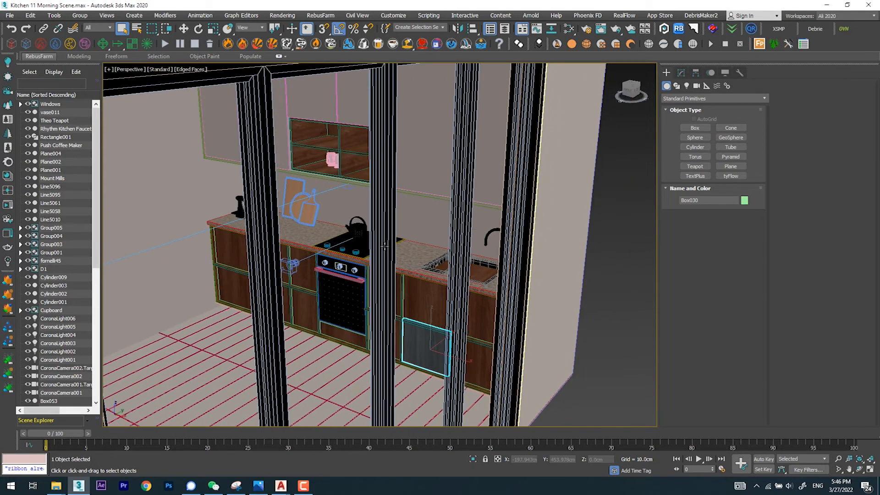
pyautogui.scroll(4, 350, 280)
pyautogui.keyDown('alt'); pyautogui.moveTo(350, 280); pyautogui.dragTo(407, 271, button='middle'); pyautogui.keyUp('alt')
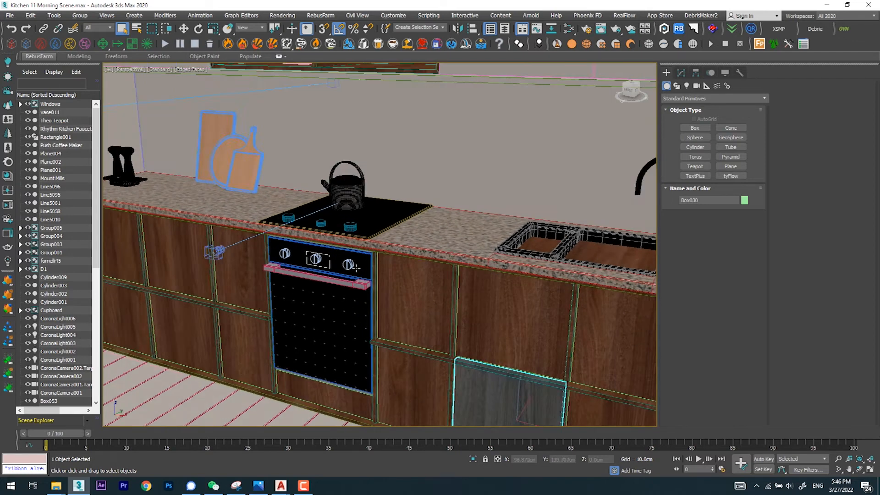
# Step: Select the oven group and isolate it from the rest of the scene
pyautogui.scroll(8, 332, 254)
pyautogui.click(357, 191)
pyautogui.scroll(-6, 357, 191)
pyautogui.keyDown('alt'); pyautogui.moveTo(357, 190); pyautogui.dragTo(339, 215, button='middle'); pyautogui.keyUp('alt')
pyautogui.click(472, 457)
# Step: Dismiss the camera selection, end the oven's isolation, and view the whole kitchen building from outside
pyautogui.press('c')
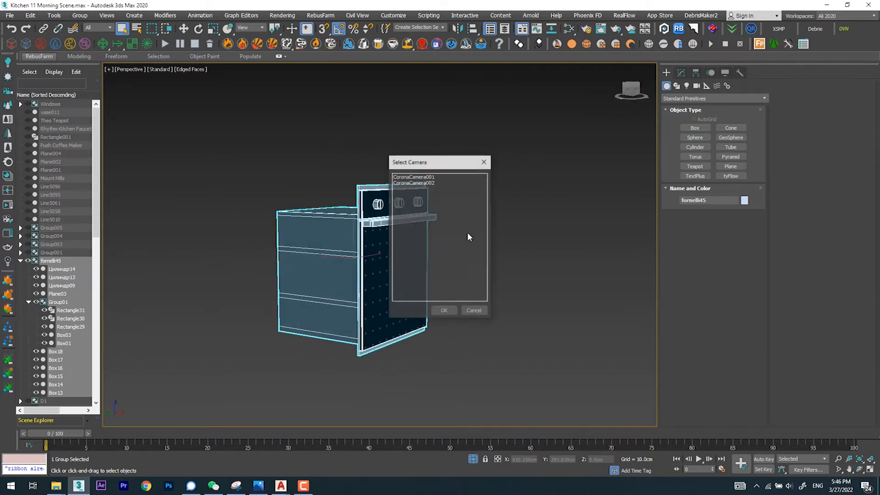
pyautogui.click(485, 164)
pyautogui.click(475, 460)
pyautogui.scroll(-12, 405, 272)
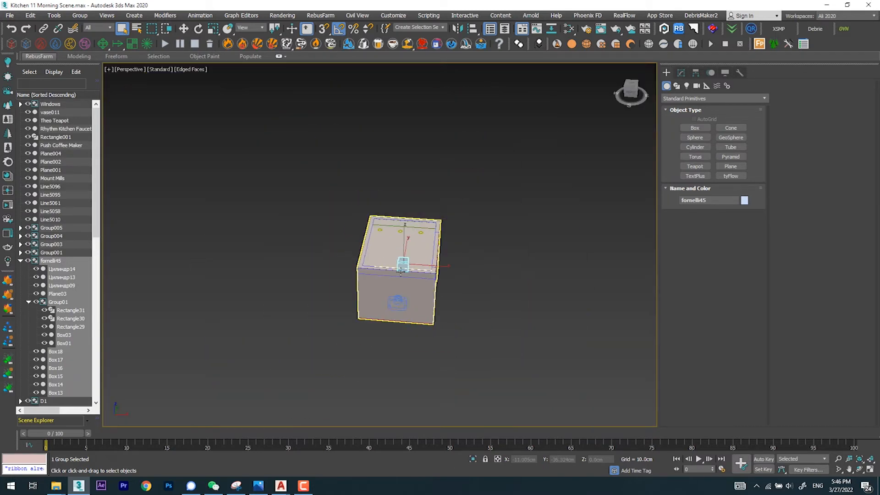
pyautogui.scroll(12, 401, 270)
pyautogui.keyDown('alt'); pyautogui.moveTo(364, 233); pyautogui.dragTo(450, 244, button='middle'); pyautogui.keyUp('alt')
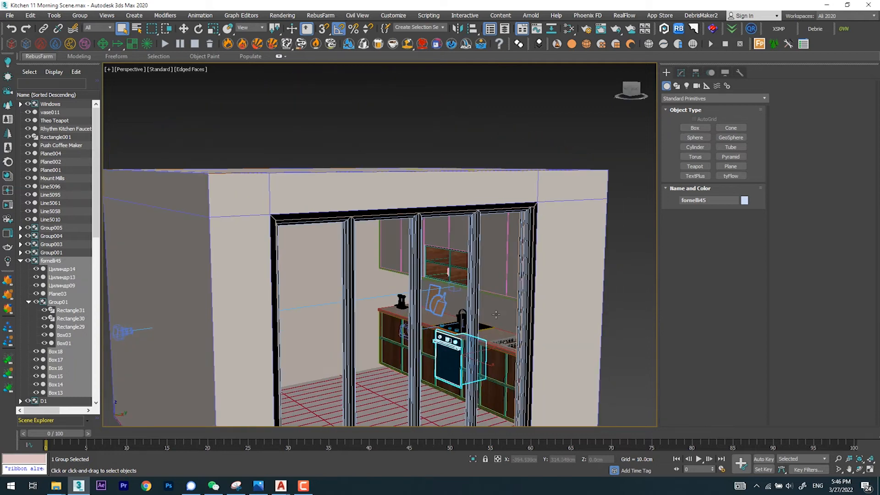
pyautogui.scroll(-4, 496, 315)
pyautogui.scroll(2, 447, 281)
# Step: Switch to Photos and advance the presentation to 04.png
pyautogui.click(258, 486)
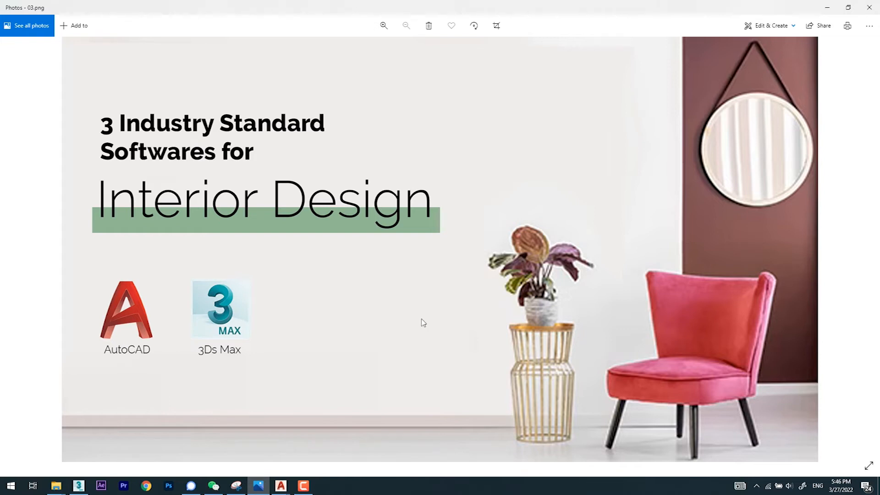
pyautogui.press('Right')
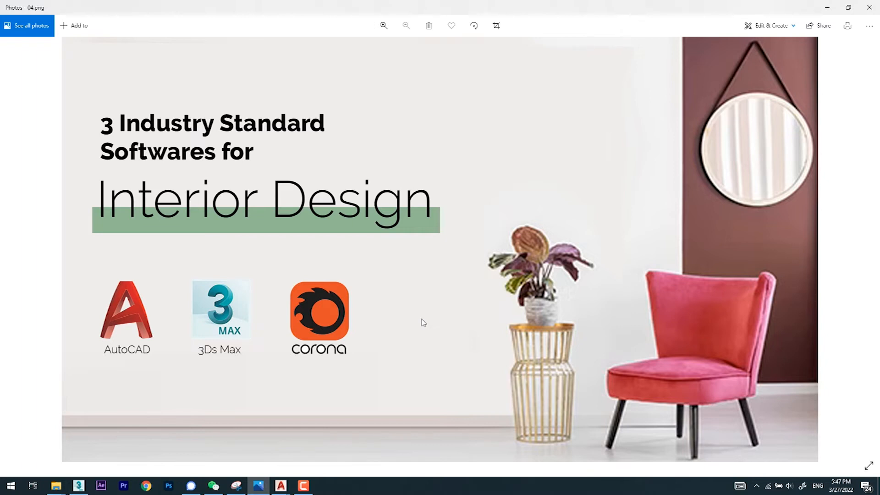
pyautogui.press('XF86AudioLowerVolume')
pyautogui.press('XF86AudioMute')
pyautogui.press('XF86AudioRaiseVolume')
pyautogui.press('XF86AudioRaiseVolume')
pyautogui.press('XF86AudioRaiseVolume')
pyautogui.press('XF86AudioRaiseVolume')
pyautogui.press('XF86AudioRaiseVolume')
pyautogui.press('XF86AudioRaiseVolume')
pyautogui.press('XF86AudioRaiseVolume')
pyautogui.press('XF86AudioRaiseVolume')
pyautogui.press('XF86AudioRaiseVolume')
pyautogui.press('XF86AudioRaiseVolume')
pyautogui.press('XF86AudioRaiseVolume')
pyautogui.press('XF86AudioRaiseVolume')
pyautogui.press('XF86AudioRaiseVolume')
pyautogui.press('XF86AudioRaiseVolume')
pyautogui.press('XF86AudioRaiseVolume')
pyautogui.press('XF86AudioRaiseVolume')
pyautogui.press('XF86AudioRaiseVolume')
pyautogui.press('XF86AudioRaiseVolume')
pyautogui.press('XF86AudioRaiseVolume')
pyautogui.press('XF86AudioRaiseVolume')
pyautogui.press('XF86AudioRaiseVolume')
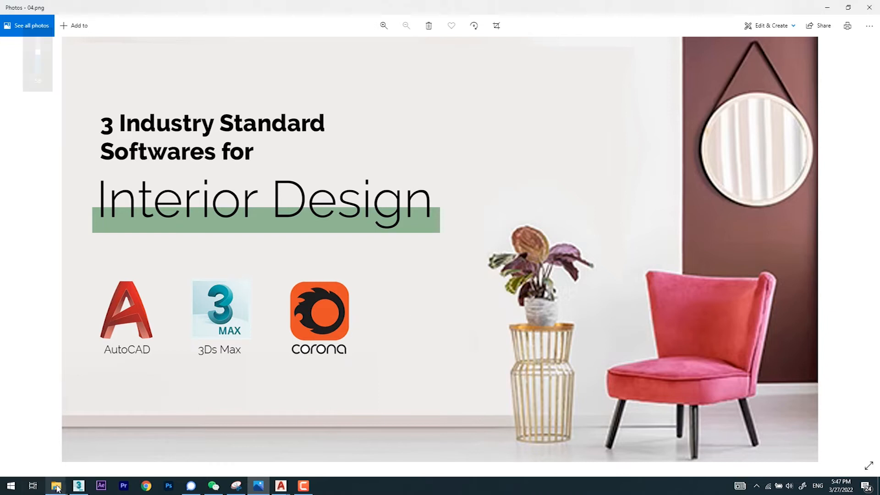
# Step: Switch to File Explorer, go to the My Work folder that holds the recent file Z.png, and open XZ (4).jpg
pyautogui.moveTo(54, 487)
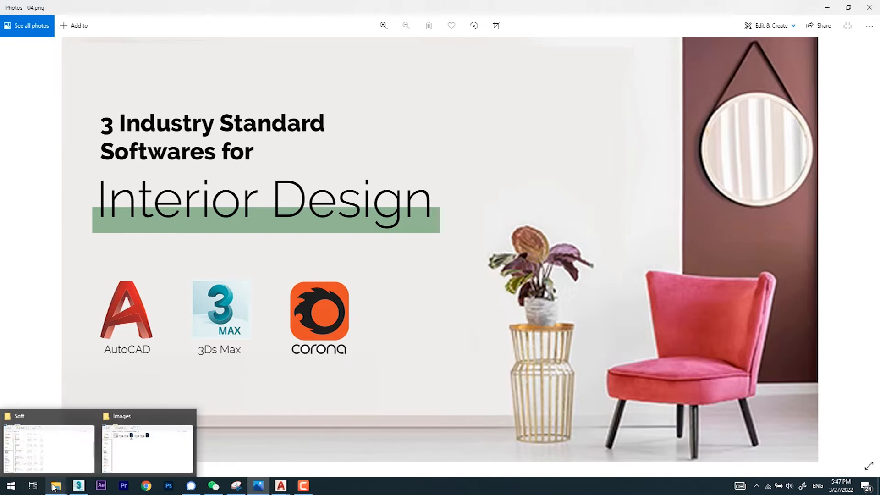
pyautogui.click(49, 449)
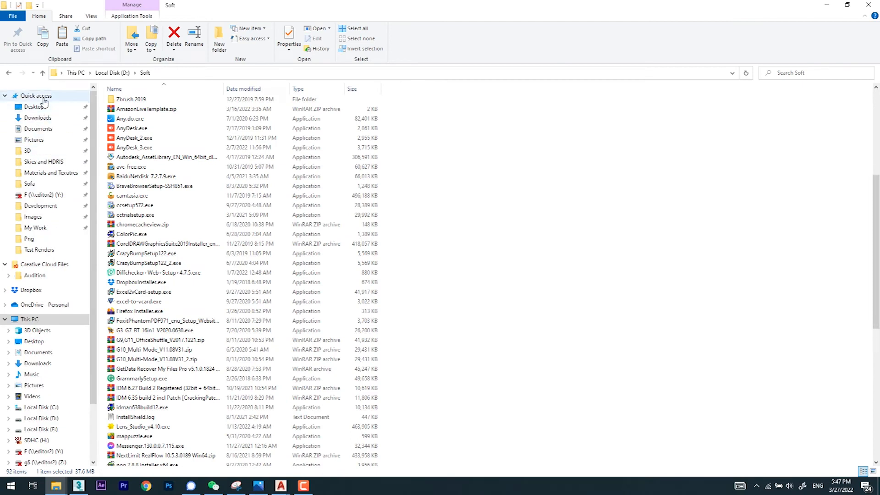
pyautogui.click(44, 98)
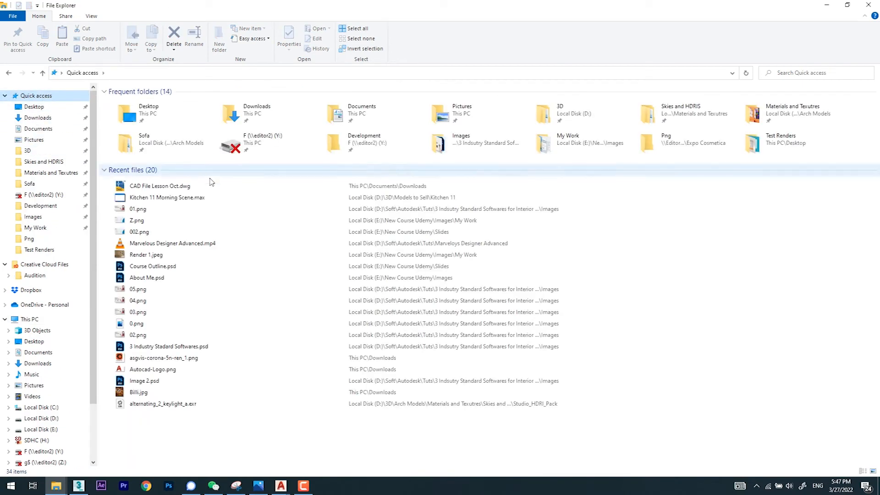
pyautogui.rightClick(125, 221)
pyautogui.click(209, 456)
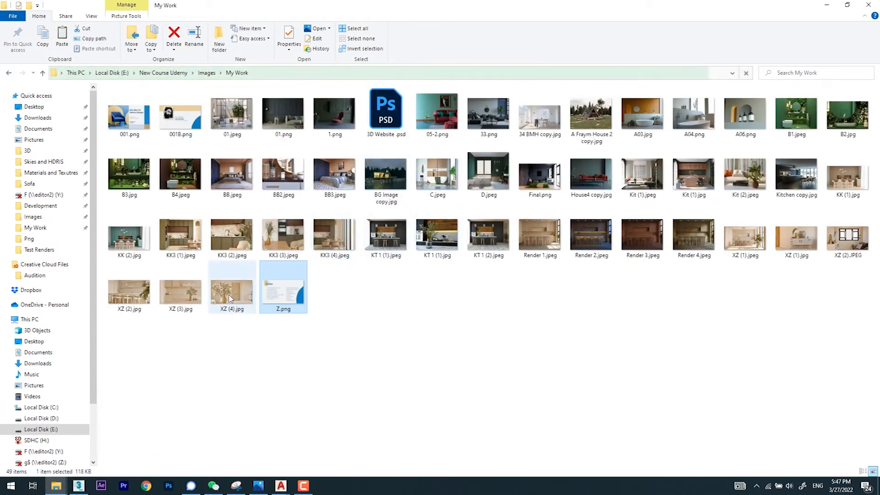
pyautogui.doubleClick(231, 299)
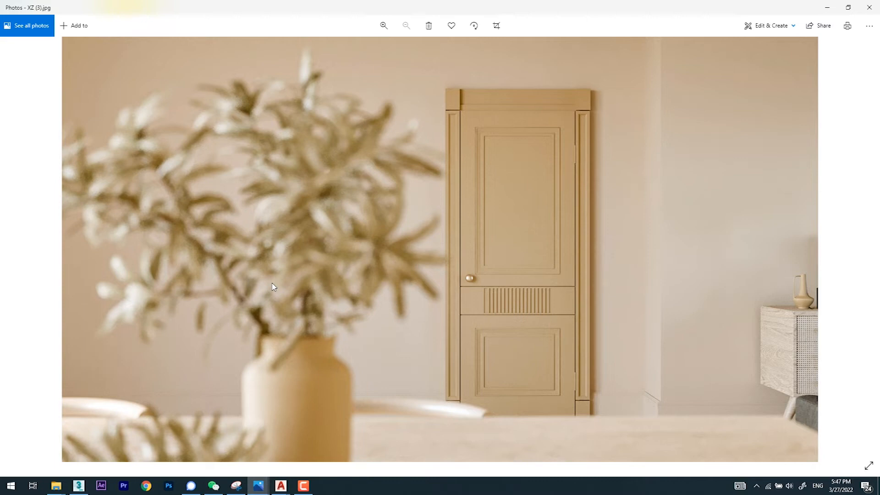
# Step: Look back through the beige XZ interior renders as far as Render 4.jpeg
pyautogui.press('Left')
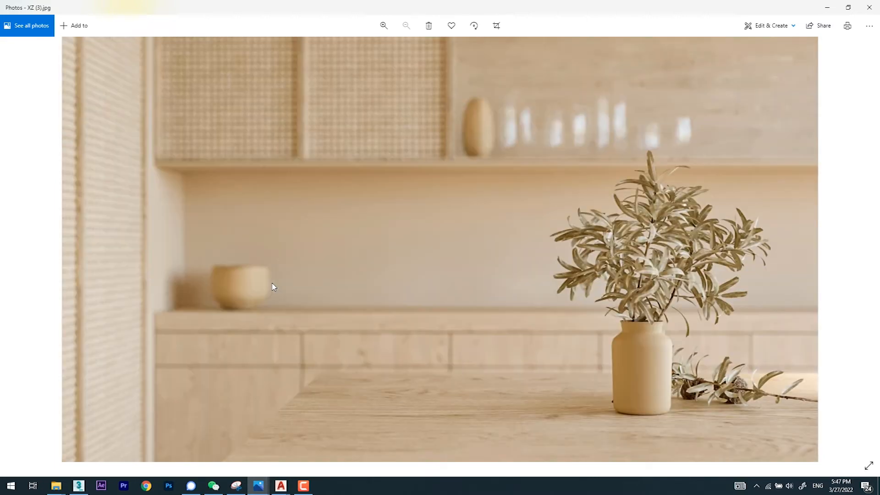
pyautogui.press('Left')
pyautogui.press('Left')
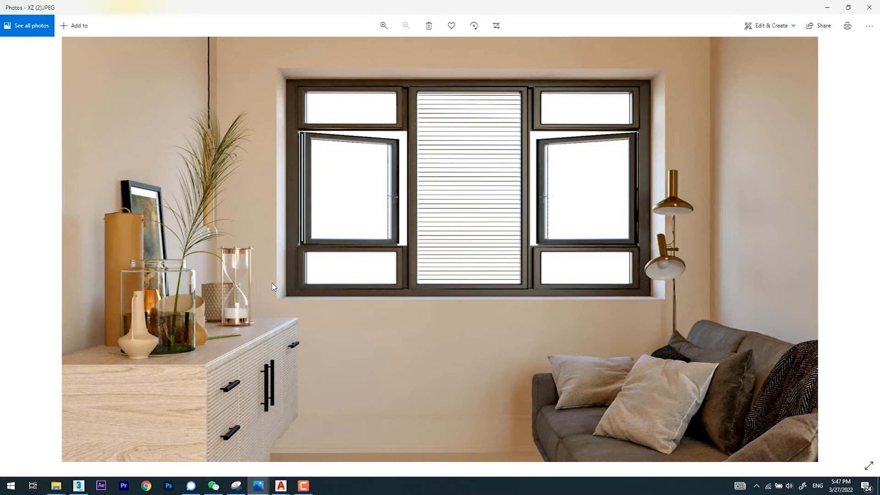
pyautogui.press('Left')
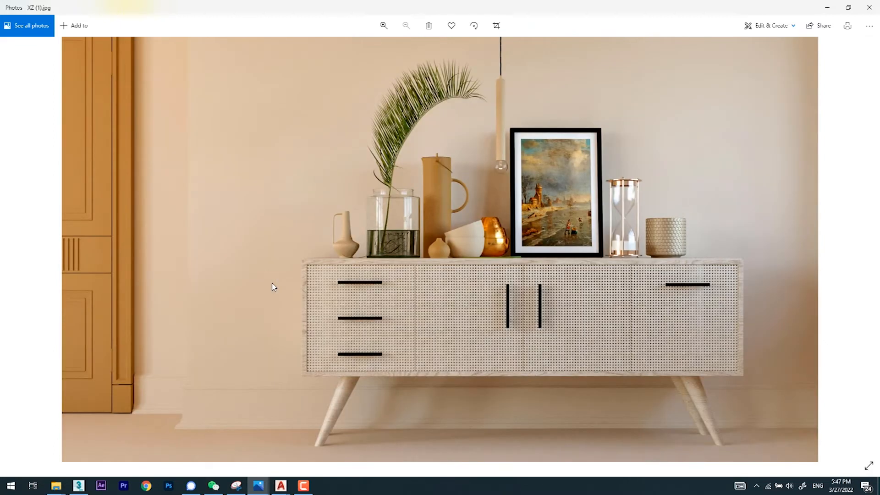
pyautogui.press('Left')
# Step: Compare the kitchen lighting variants from Render 3 to Render 1, and view the dark KT 1 kitchen renders
pyautogui.press('Left')
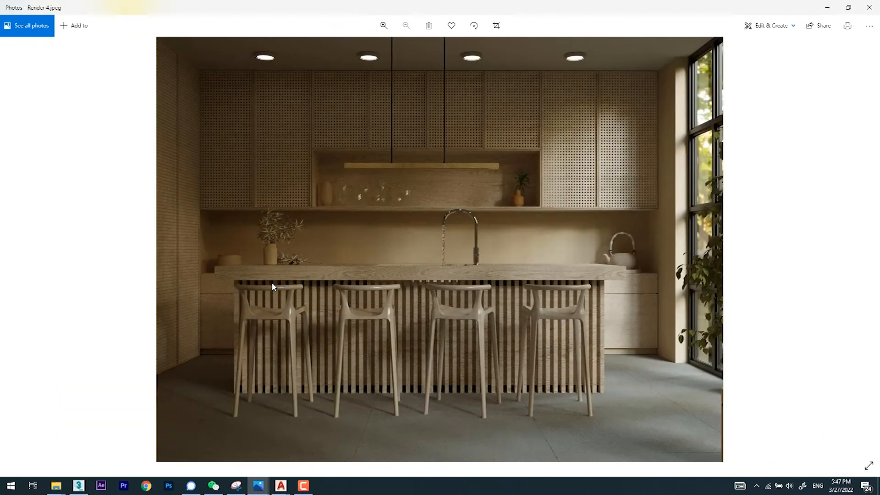
pyautogui.press('Left')
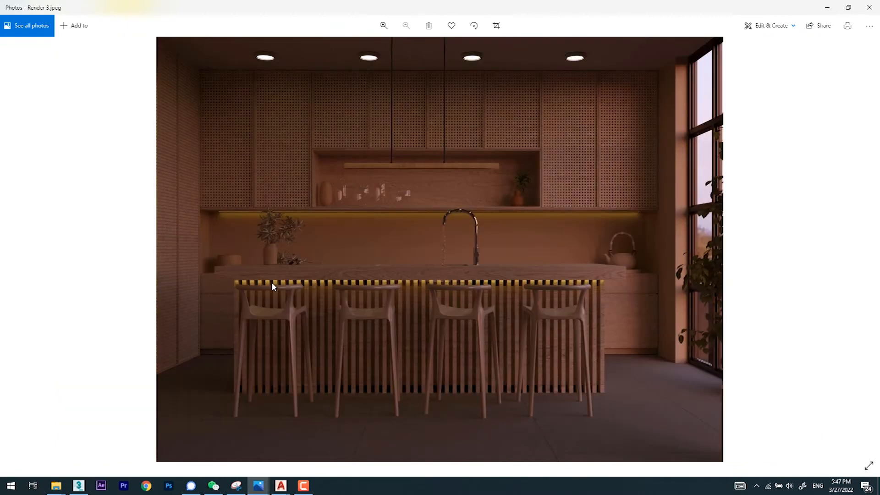
pyautogui.press('Left')
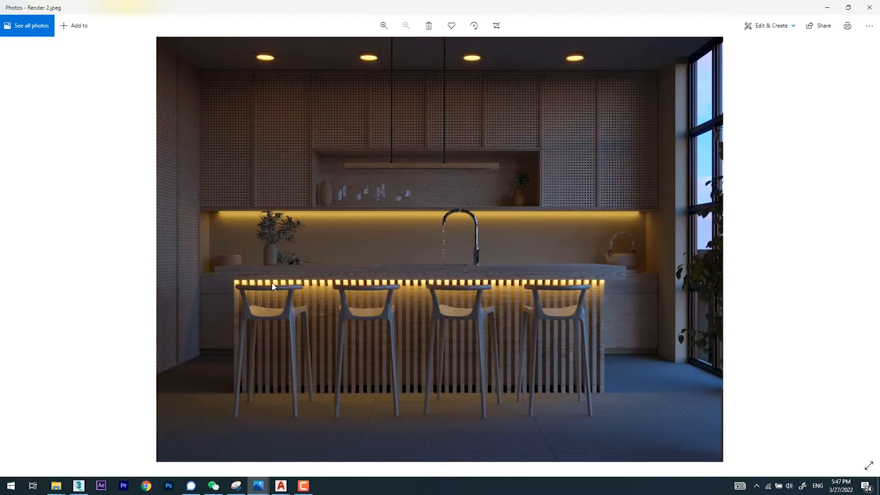
pyautogui.press('Left')
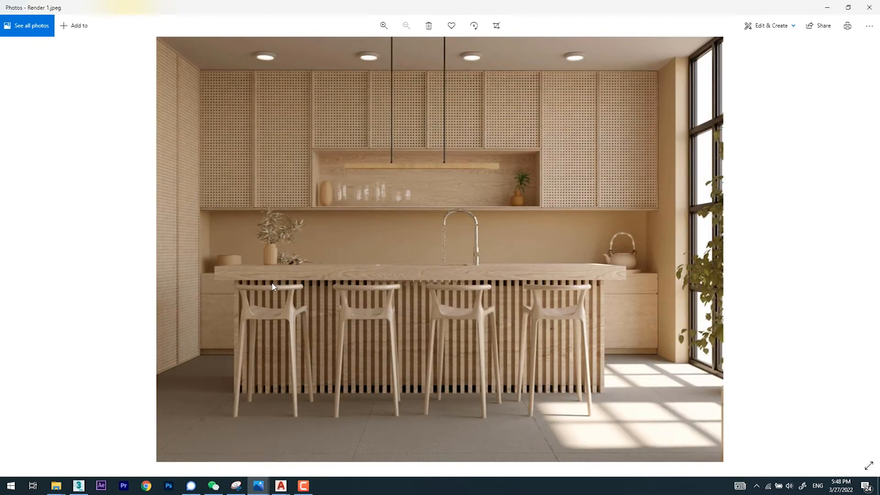
pyautogui.press('Left')
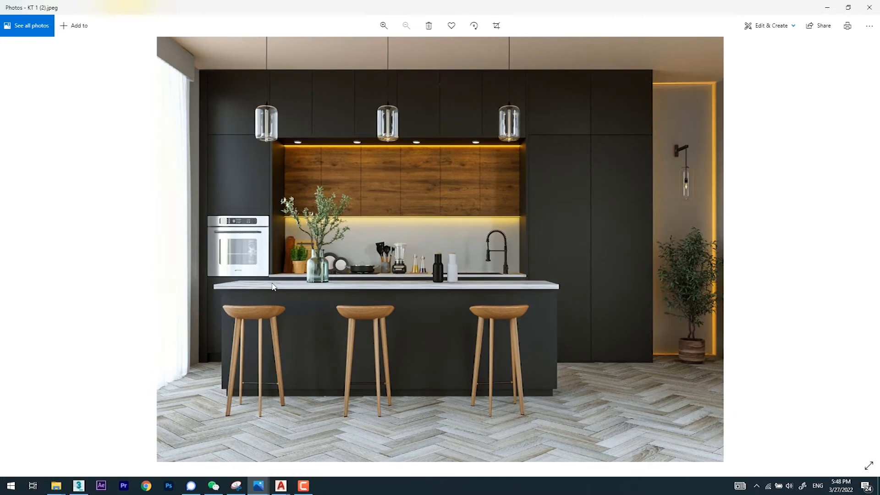
pyautogui.press('Left')
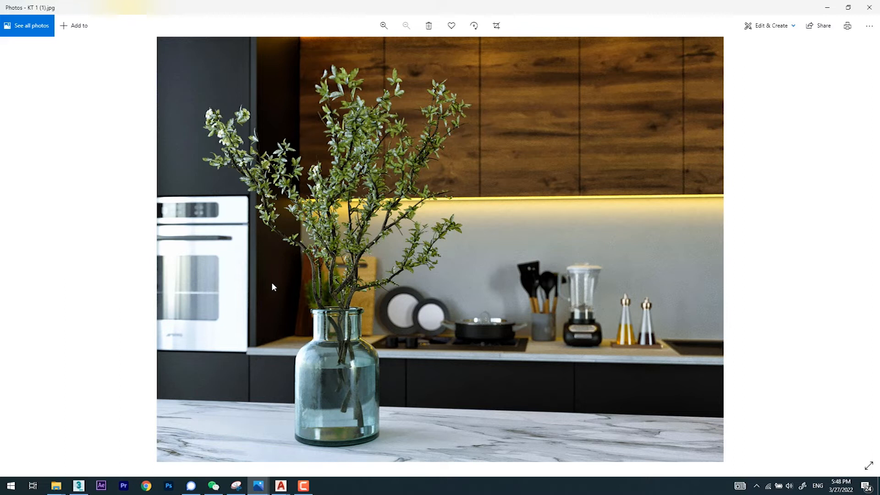
# Step: View the olive-green KK3 kitchen renders and continue to the living room in Kit (1).jpeg
pyautogui.press('Right')
pyautogui.press('Right')
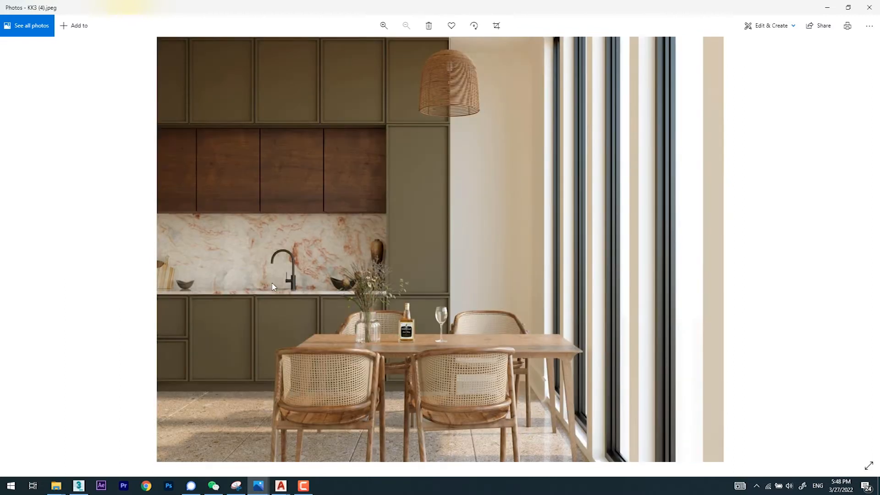
pyautogui.press('Right')
pyautogui.press('Right')
pyautogui.press('Right')
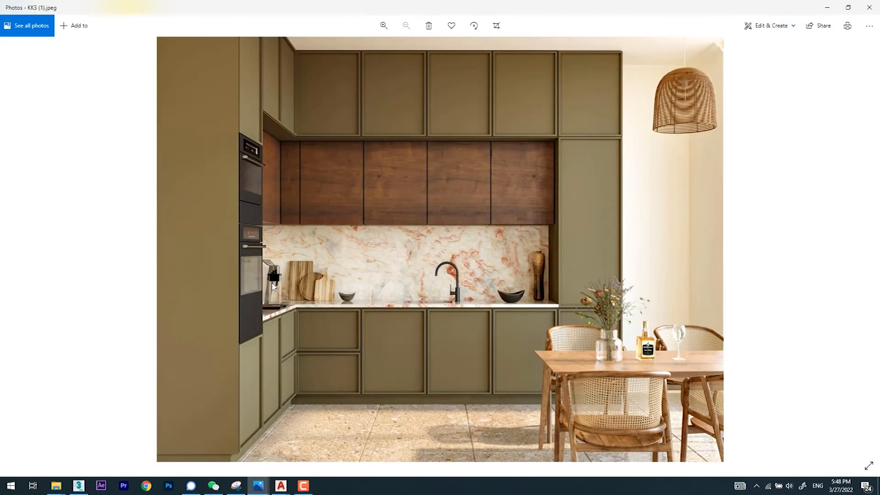
pyautogui.press('Right')
pyautogui.press('Right')
pyautogui.press('Right')
pyautogui.press('Right')
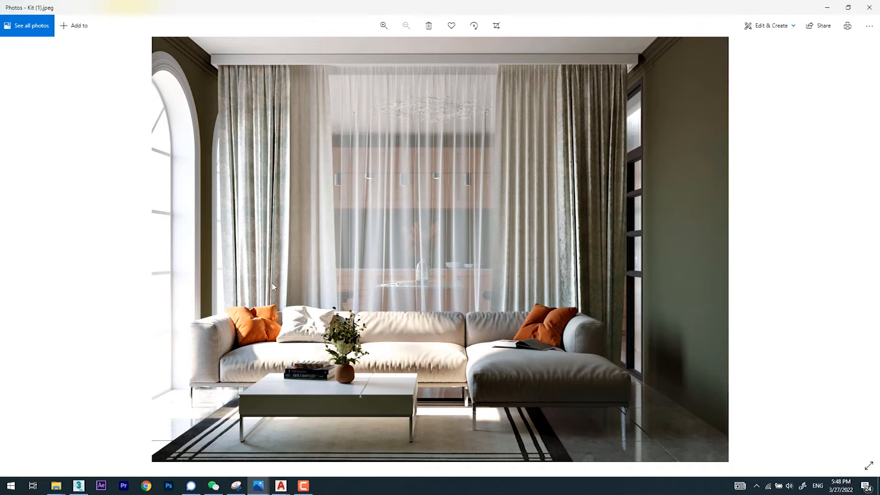
# Step: View the renders from House4 copy.jpg through the bathroom and bedroom scenes to the green washbasin in B2.jpg
pyautogui.press('Right')
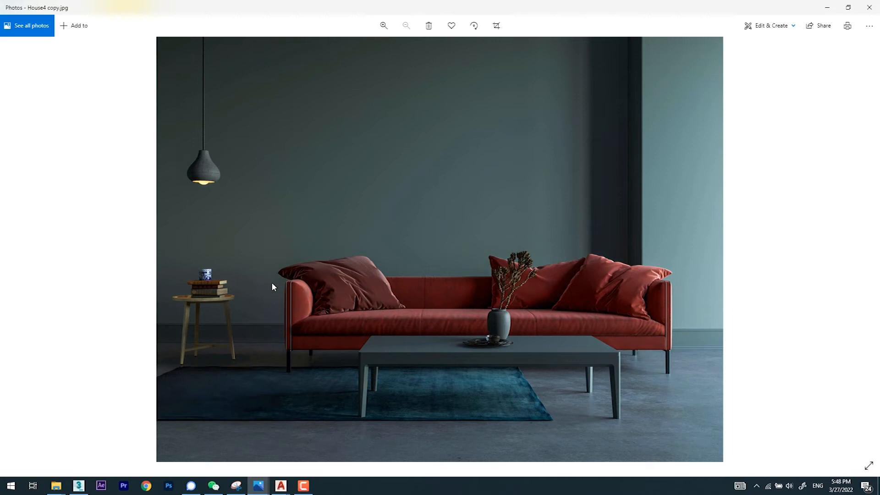
pyautogui.press('Right')
pyautogui.press('Right')
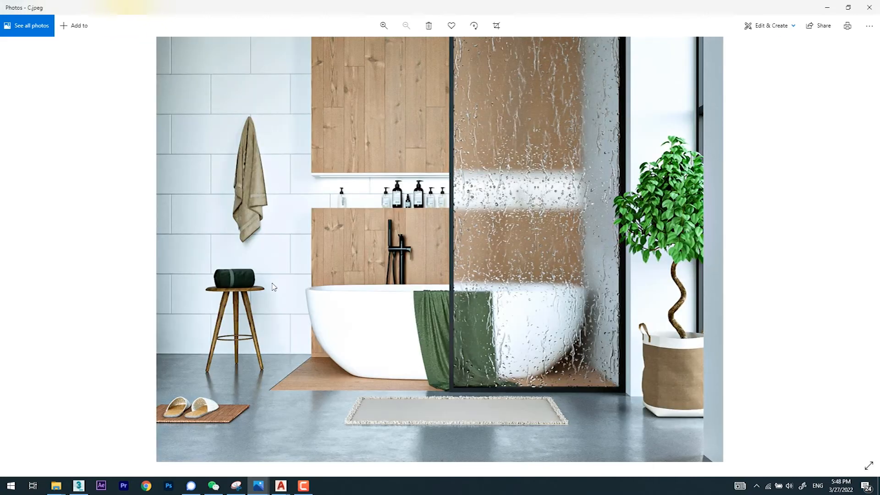
pyautogui.press('Right')
pyautogui.press('Right')
pyautogui.press('Right')
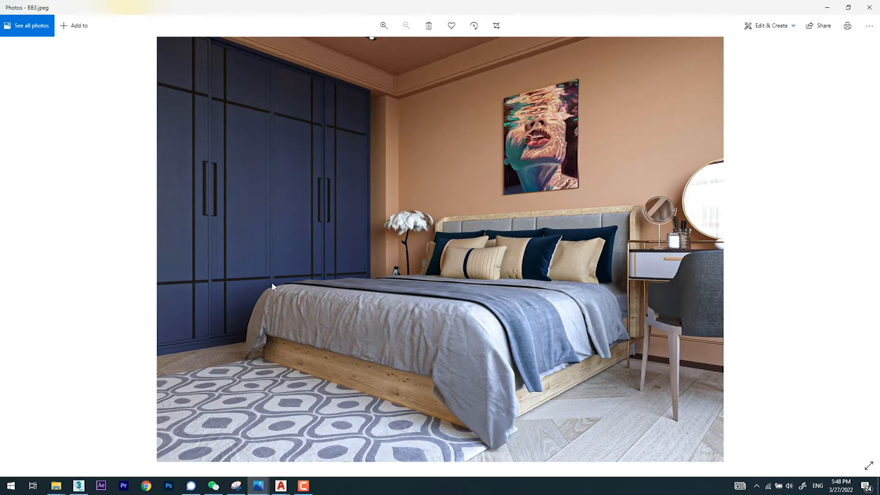
pyautogui.press('Right')
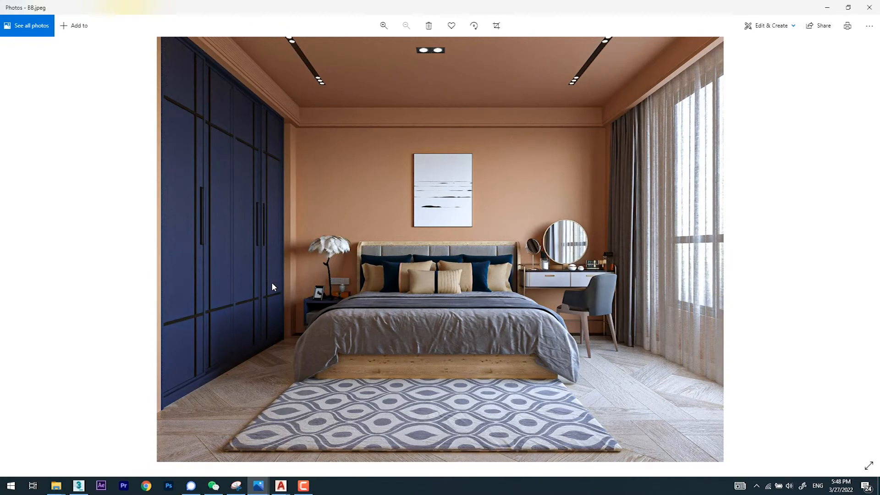
pyautogui.press('Right')
pyautogui.press('Right')
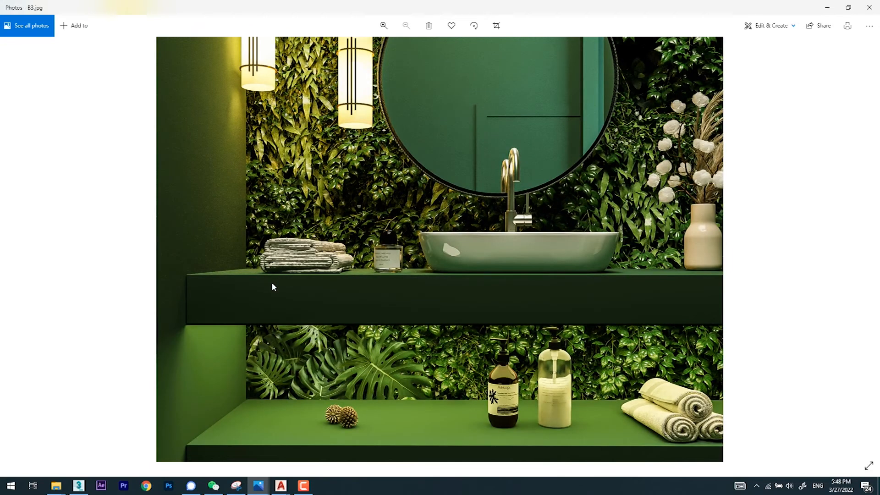
# Step: View the remaining bathroom, dining and living room renders from A06.png to 01.jpeg
pyautogui.press('Right')
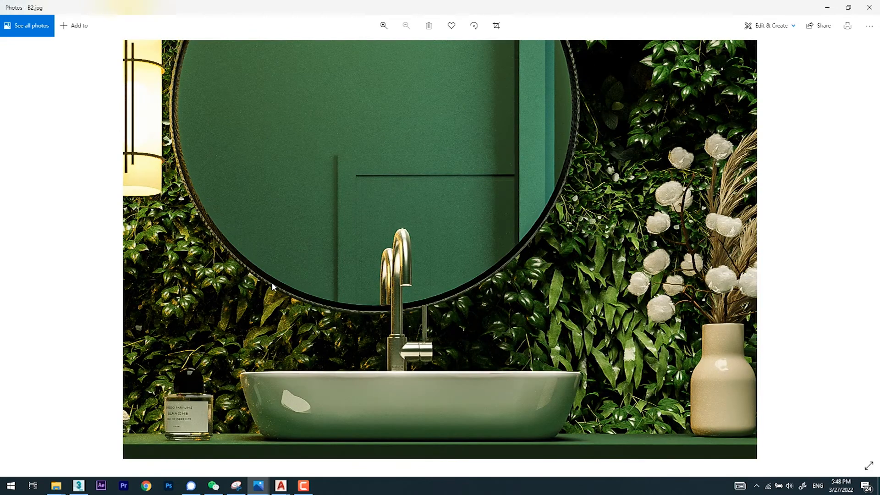
pyautogui.press('Right')
pyautogui.press('Right')
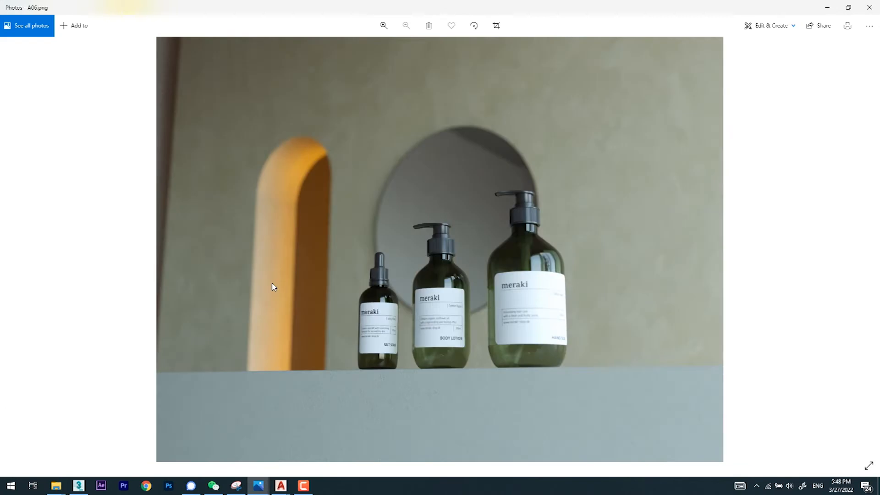
pyautogui.press('Right')
pyautogui.press('Right')
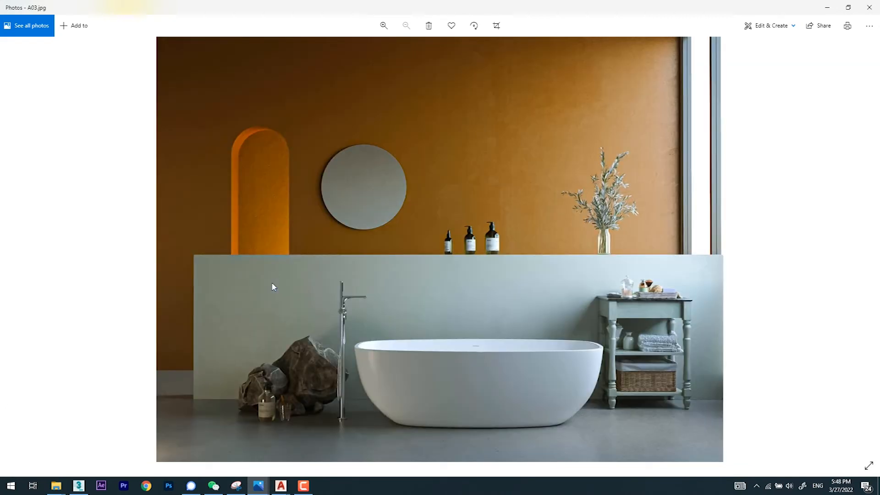
pyautogui.press('Right')
pyautogui.press('Right')
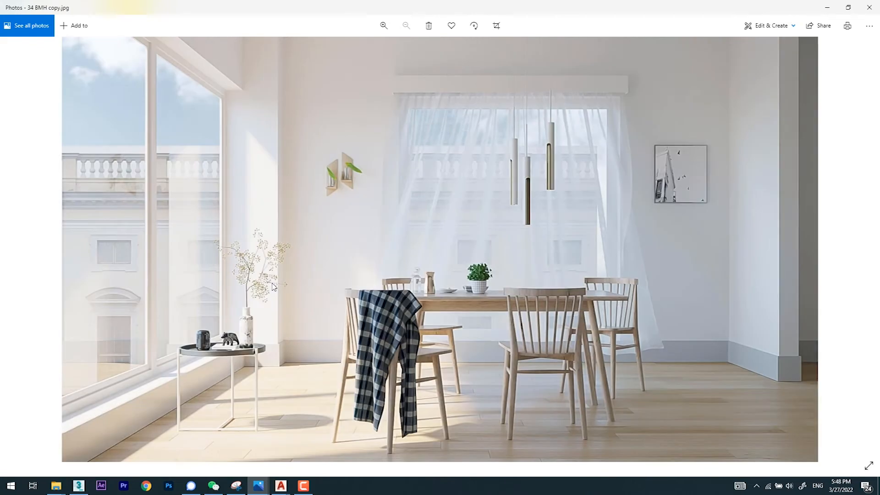
pyautogui.press('Right')
pyautogui.press('Right')
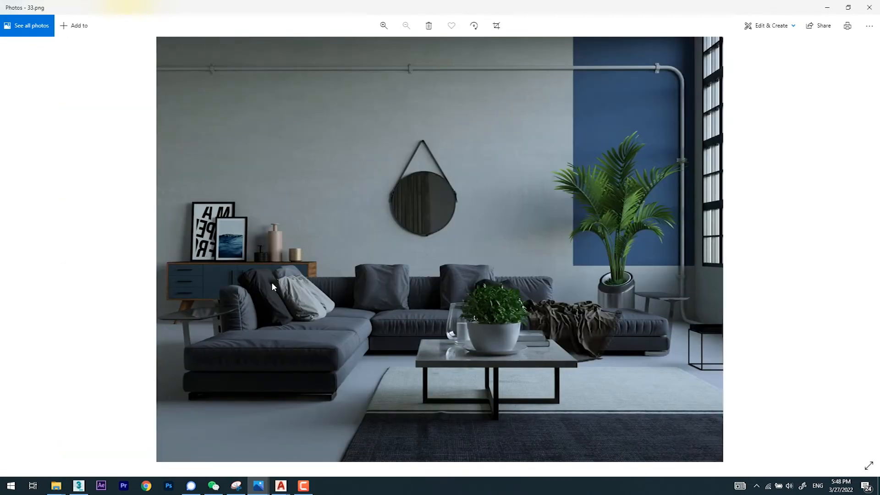
pyautogui.press('Left')
pyautogui.press('Right')
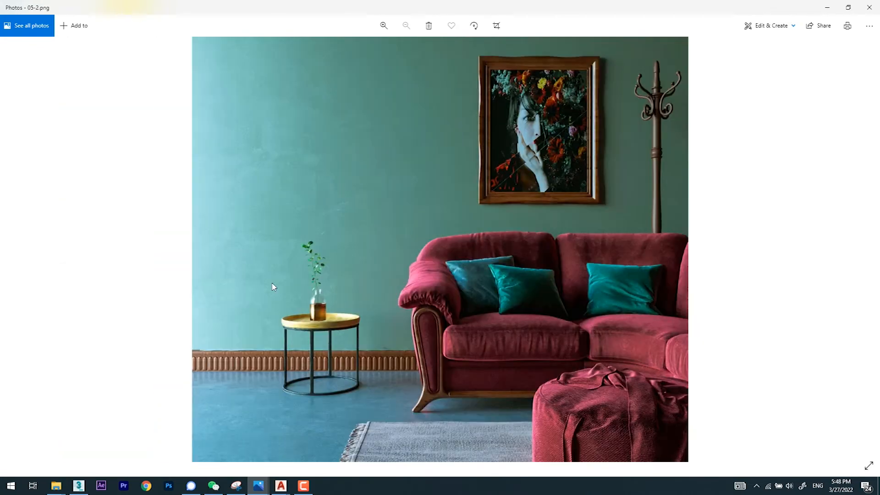
pyautogui.press('Right')
pyautogui.press('Right')
pyautogui.press('Right')
pyautogui.press('Right')
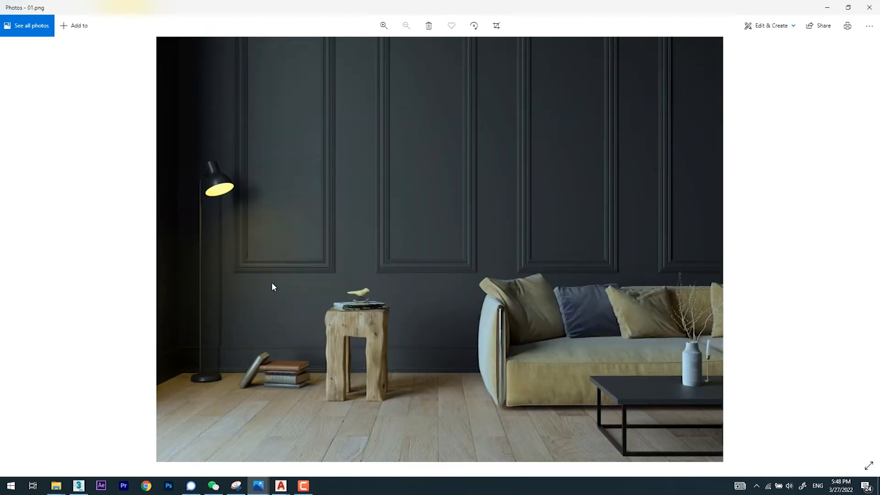
pyautogui.press('Right')
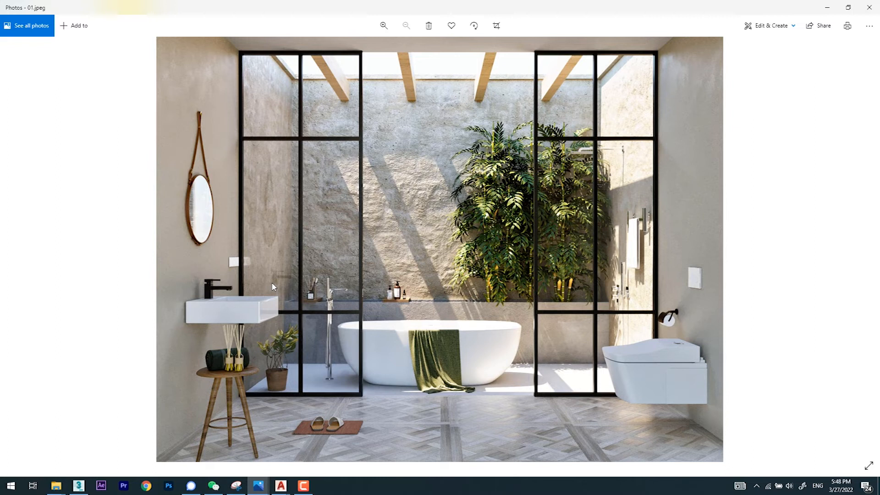
# Step: Examine the wall, skylight and bathtub in the 01.jpeg bathroom render up close, and close the image
pyautogui.scroll(2, 367, 268)
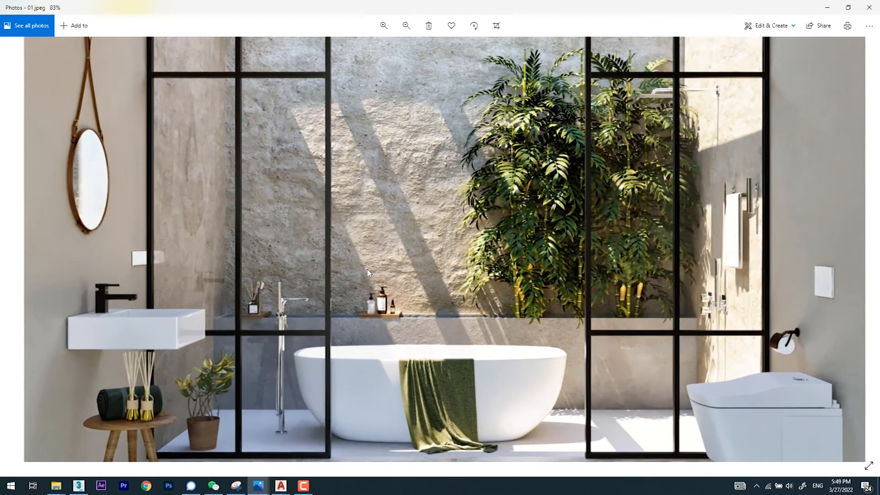
pyautogui.moveTo(384, 225); pyautogui.dragTo(325, 290)
pyautogui.moveTo(409, 369); pyautogui.dragTo(391, 301)
pyautogui.scroll(-3, 391, 303)
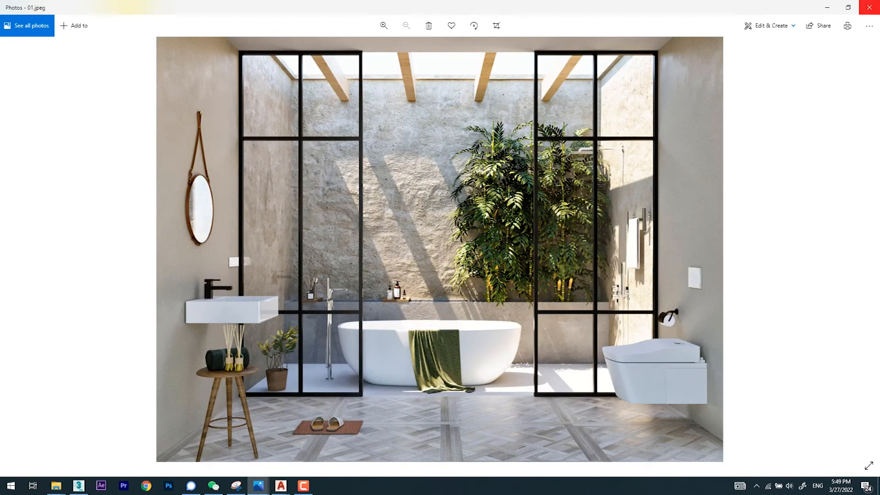
pyautogui.click(869, 8)
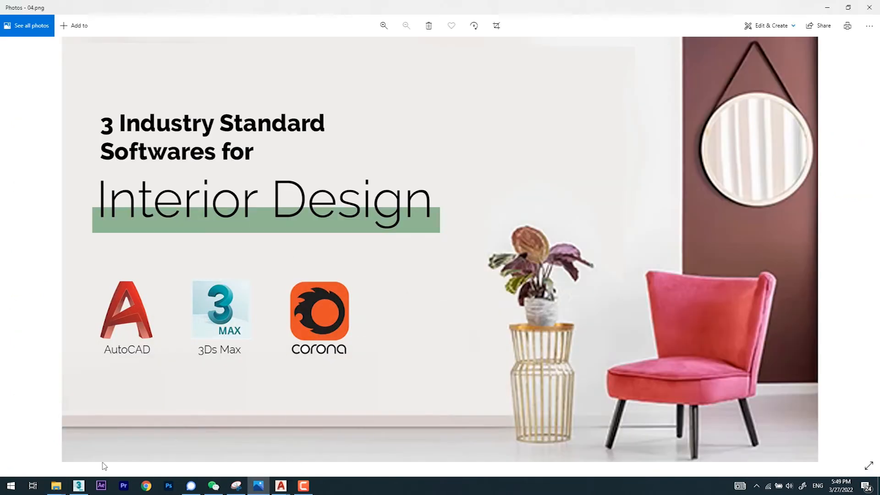
# Step: Close CAD File Lesson Oct.dwg without saving its changes and exit AutoCAD
pyautogui.click(282, 486)
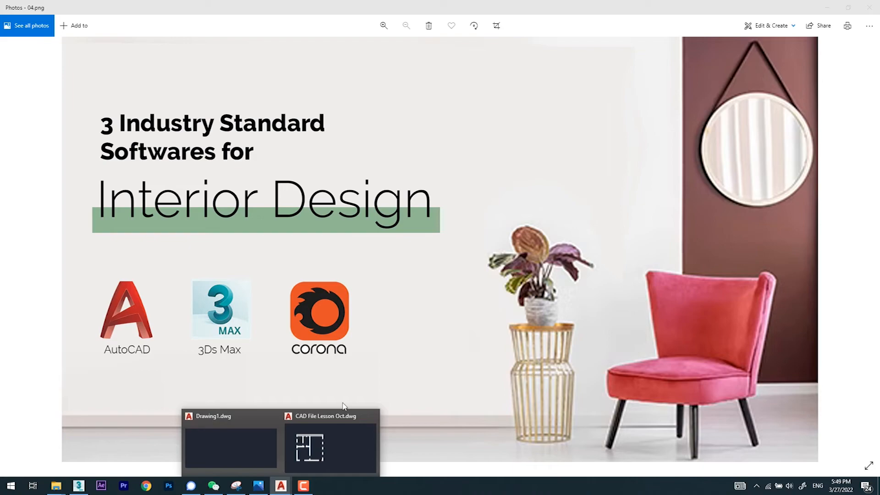
pyautogui.click(292, 418)
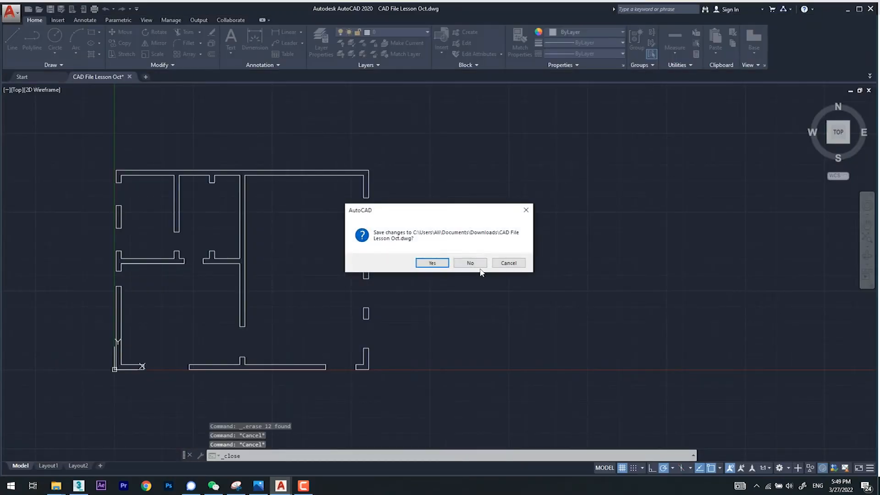
pyautogui.click(475, 264)
pyautogui.click(869, 8)
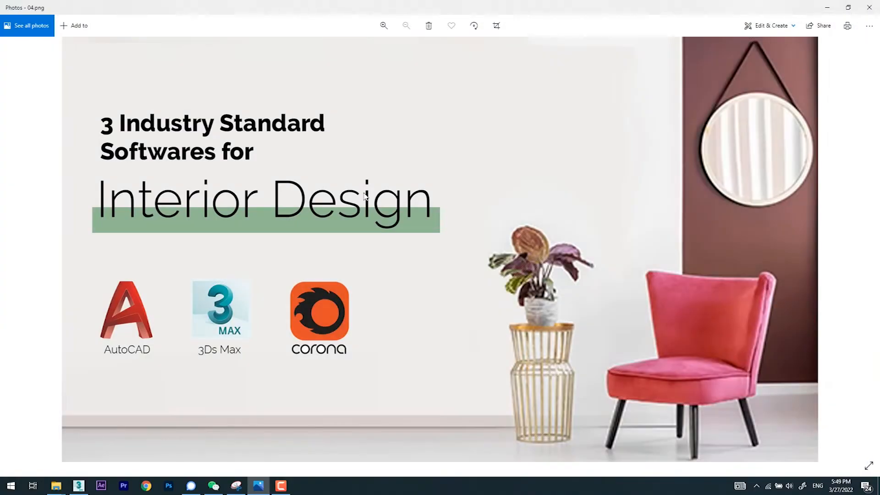
# Step: Switch to the 3ds Max kitchen scene, view it through CoronaCamera001, and start interactive rendering in the Corona frame buffer
pyautogui.click(74, 486)
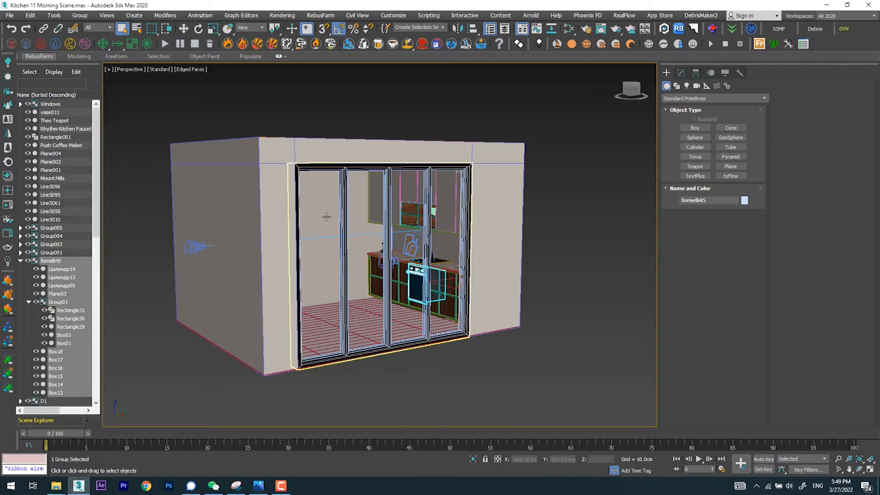
pyautogui.press('c')
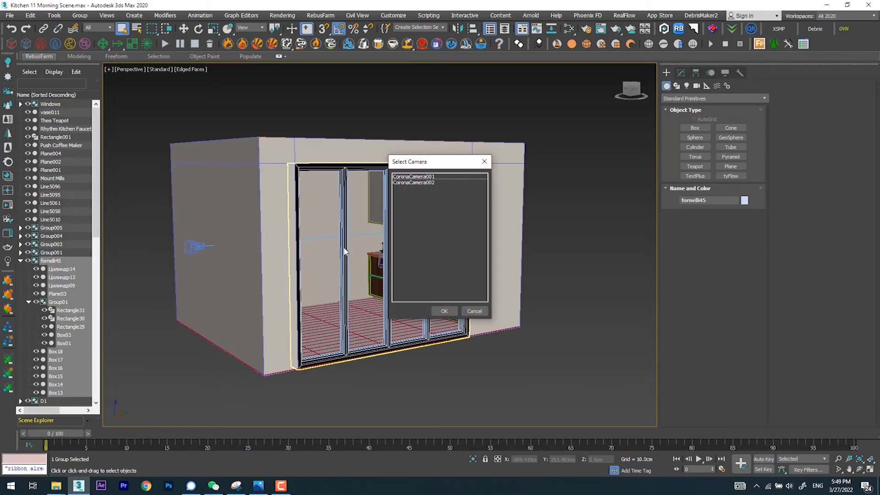
pyautogui.click(431, 178)
pyautogui.doubleClick(432, 178)
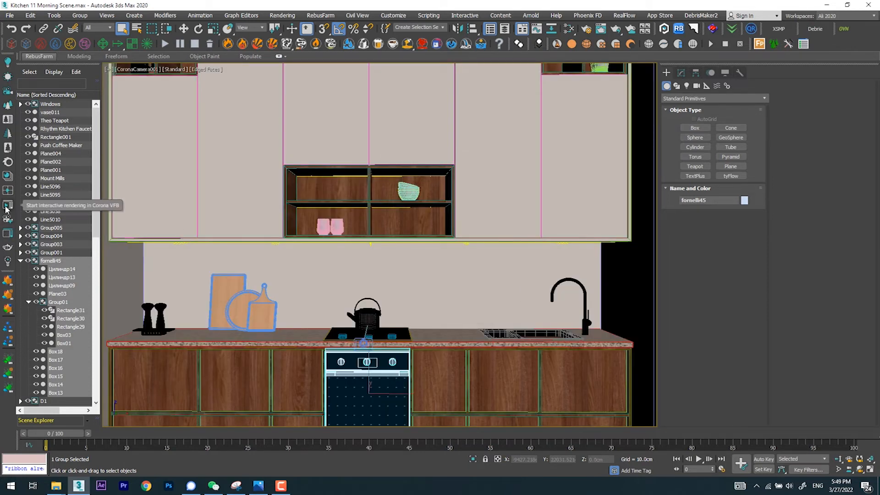
pyautogui.click(6, 208)
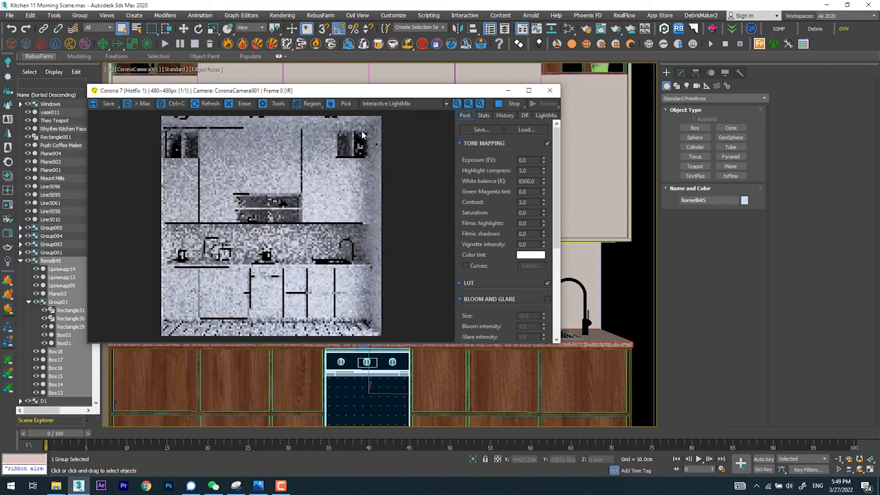
# Step: Turn off the material override in the Corona render setup and enlarge the render window to fill the screen
pyautogui.click(588, 30)
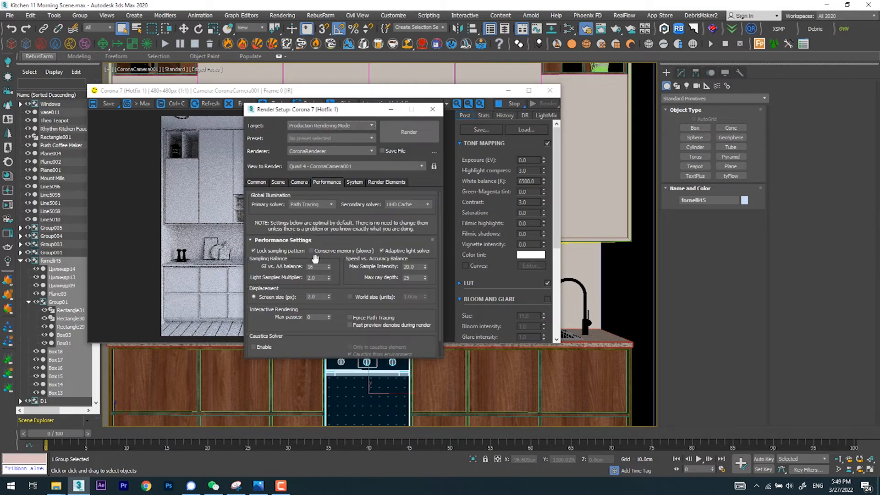
pyautogui.click(276, 182)
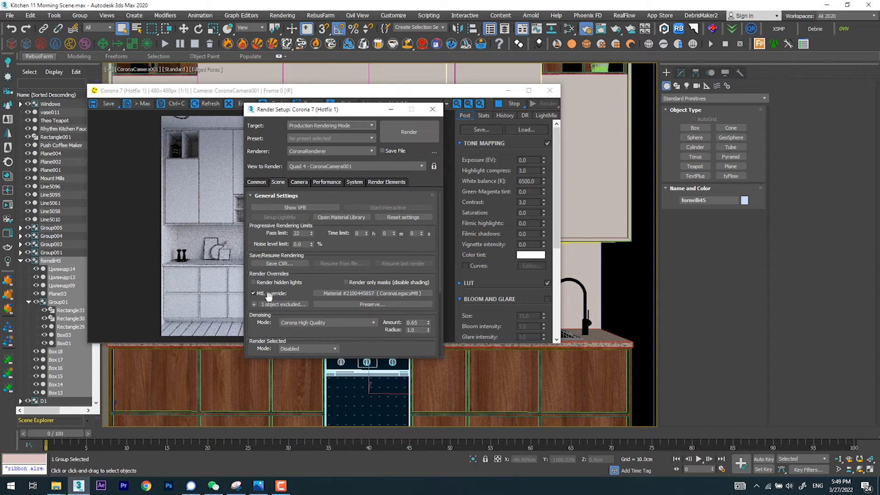
pyautogui.click(255, 294)
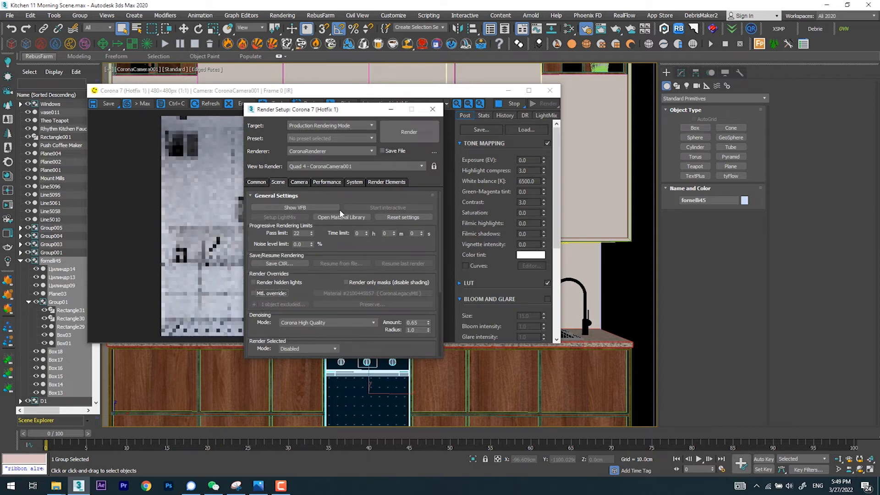
pyautogui.click(433, 109)
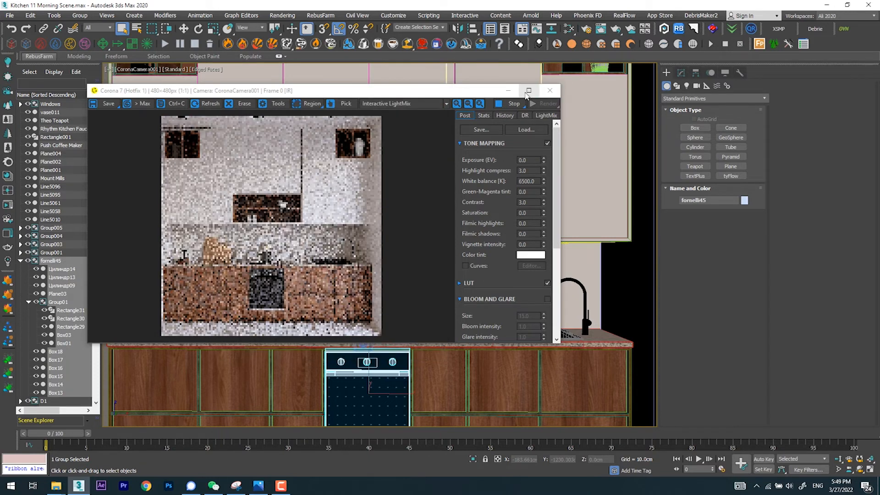
pyautogui.click(528, 91)
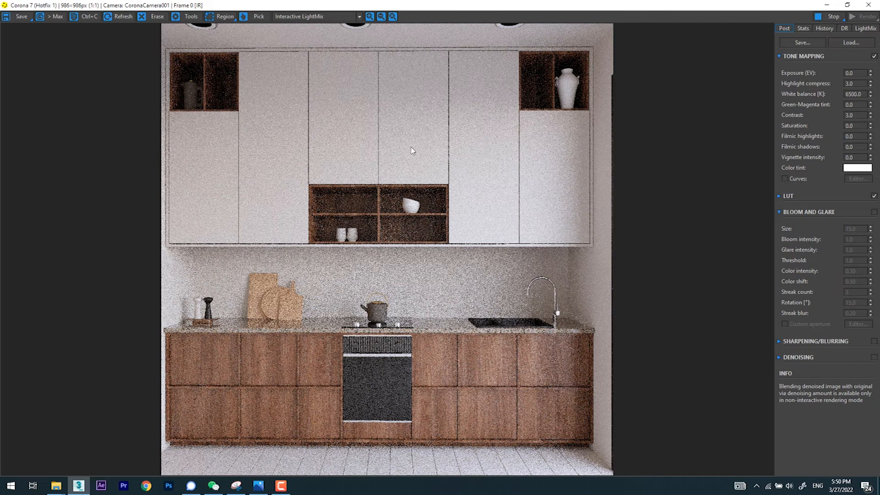
# Step: Preview CoronaLight001, CoronaLight002 and CoronaLight004 one at a time in the light mix, leaving them off and Object002 switched on
pyautogui.click(853, 30)
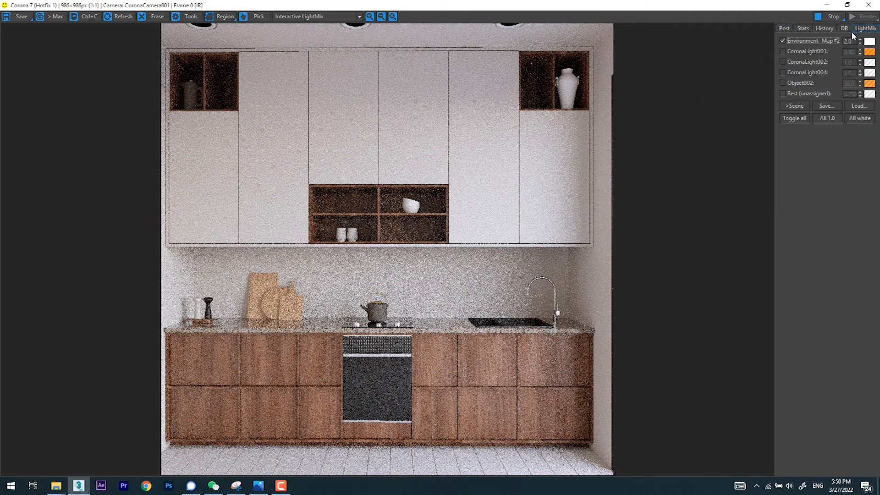
pyautogui.click(802, 52)
pyautogui.click(801, 51)
pyautogui.click(799, 61)
pyautogui.click(800, 63)
pyautogui.click(799, 63)
pyautogui.click(800, 63)
pyautogui.click(797, 73)
pyautogui.click(797, 74)
pyautogui.click(798, 83)
pyautogui.click(797, 84)
pyautogui.click(797, 84)
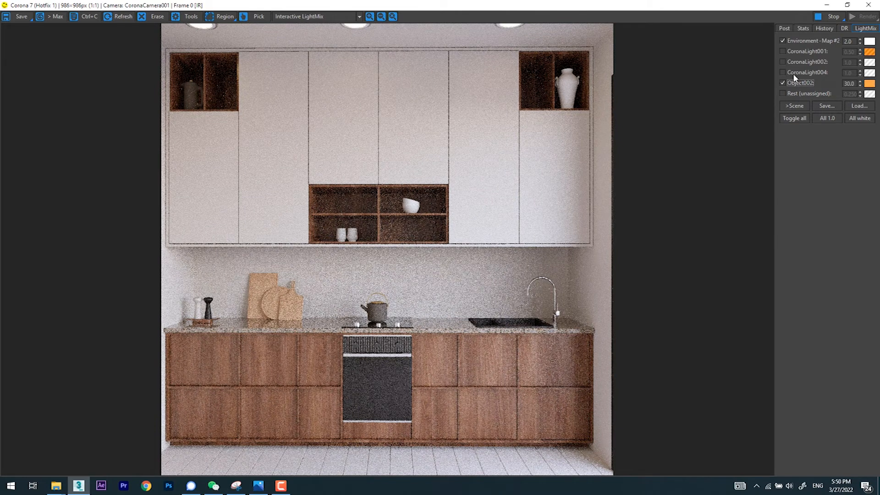
pyautogui.click(796, 73)
pyautogui.click(789, 74)
# Step: Toggle the environment light off and on, try an intensity of 1.0, and return it to 2.0
pyautogui.click(807, 39)
pyautogui.click(808, 40)
pyautogui.moveTo(855, 42); pyautogui.dragTo(825, 42)
pyautogui.write('1')
pyautogui.press('Return')
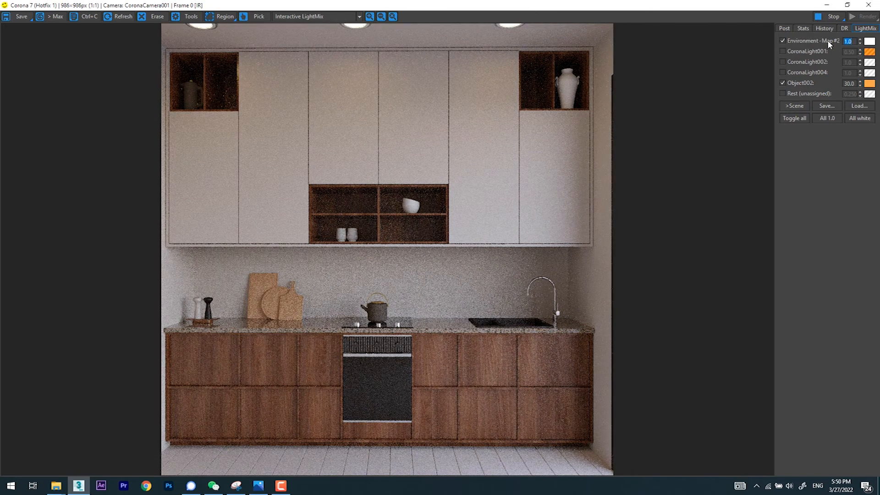
pyautogui.write('2')
pyautogui.press('Return')
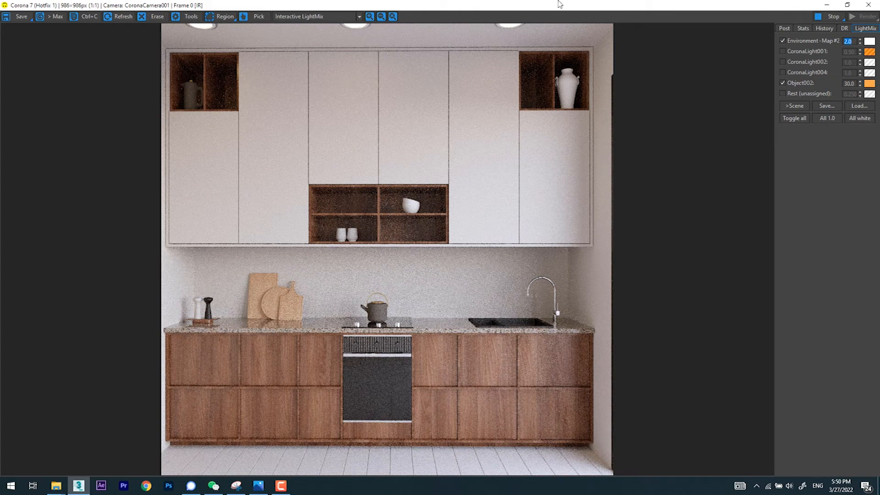
# Step: Stop the interactive render and load the upper cabinet door's material into the Slate Material Editor
pyautogui.click(834, 17)
pyautogui.click(827, 4)
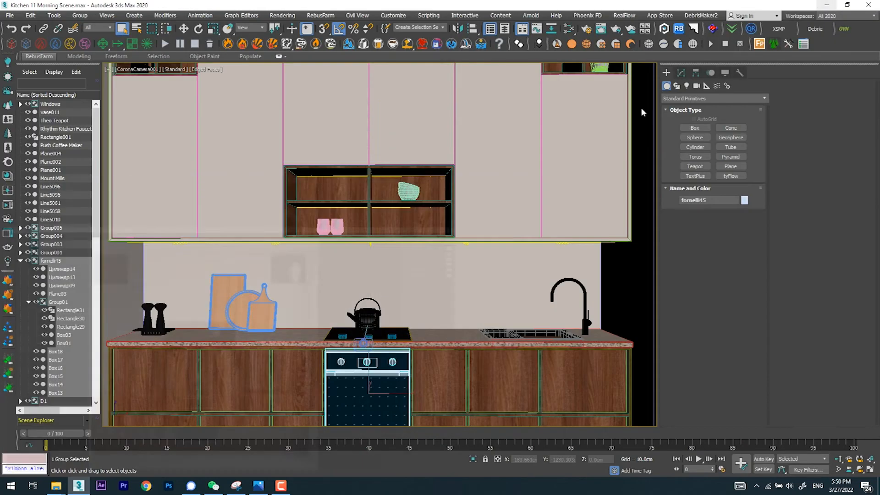
pyautogui.click(462, 151)
pyautogui.press('m')
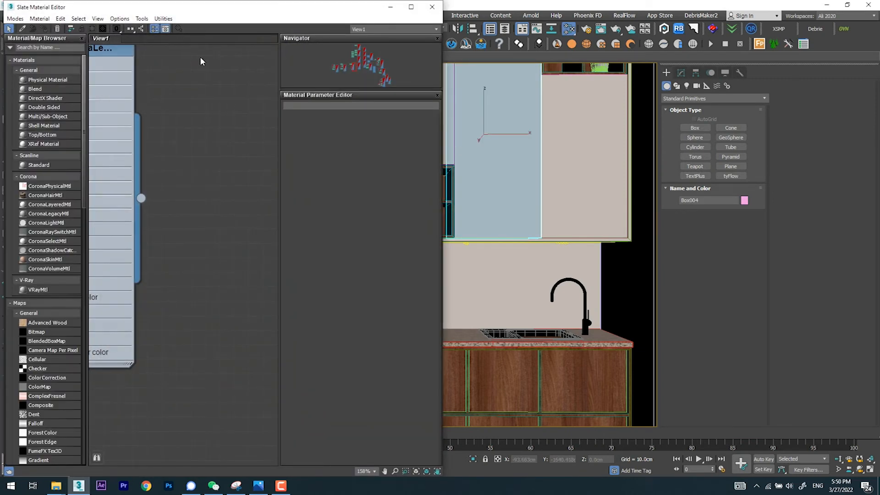
pyautogui.moveTo(286, 6); pyautogui.dragTo(770, 61)
pyautogui.moveTo(619, 146); pyautogui.dragTo(716, 165, button='middle')
pyautogui.click(480, 78)
pyautogui.click(254, 118)
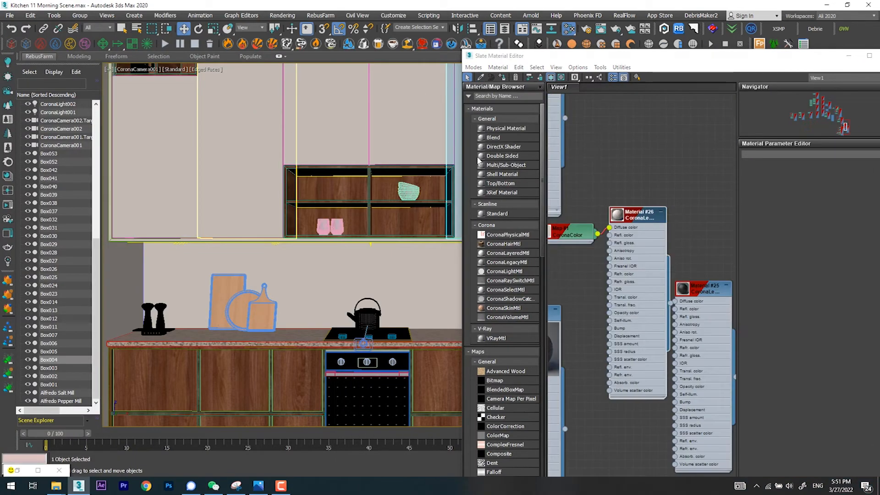
# Step: Switch the cabinet material's Map #1 to a solid color and mix a muted green of red 44, green 60, blue 40
pyautogui.doubleClick(568, 236)
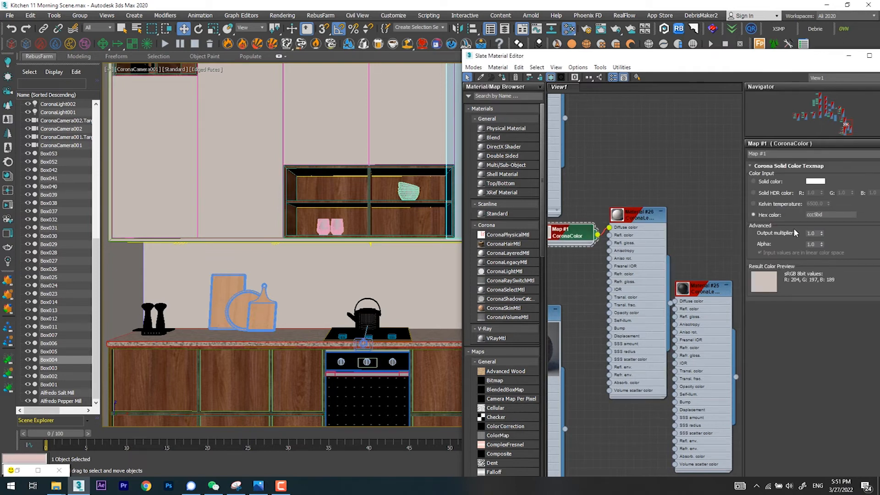
pyautogui.click(780, 182)
pyautogui.click(815, 182)
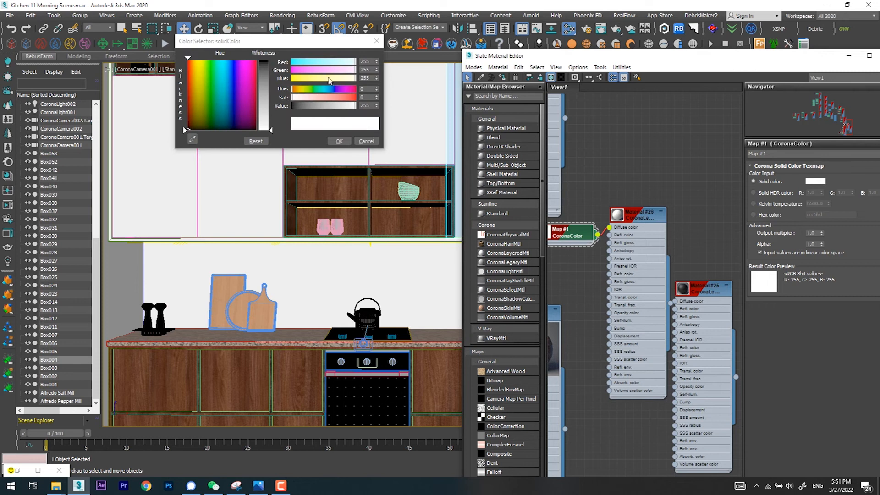
pyautogui.click(323, 63)
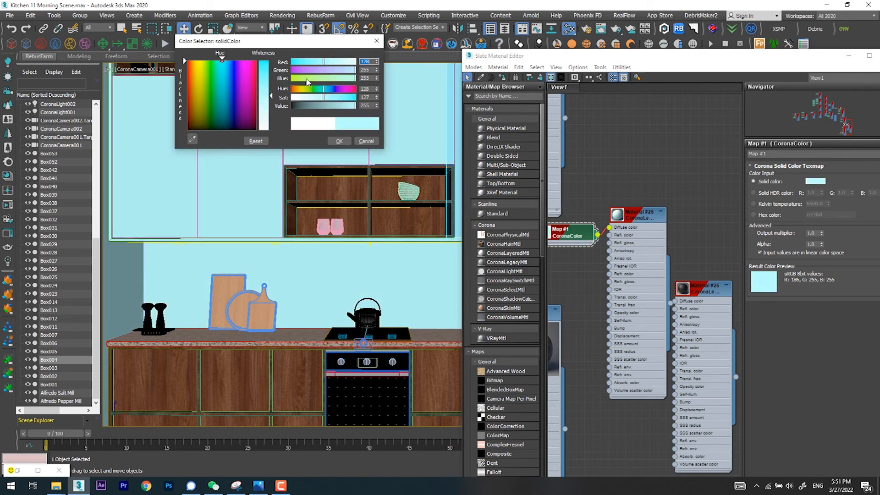
pyautogui.click(316, 78)
pyautogui.click(313, 97)
pyautogui.click(305, 105)
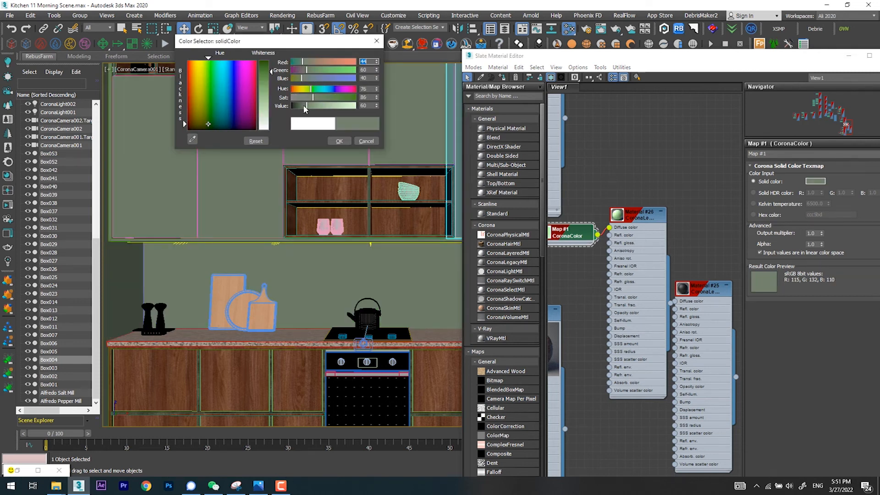
# Step: Change the solid color to a warm grey of red 69, green 58, blue 57, accept it, and minimize the material editor
pyautogui.click(298, 98)
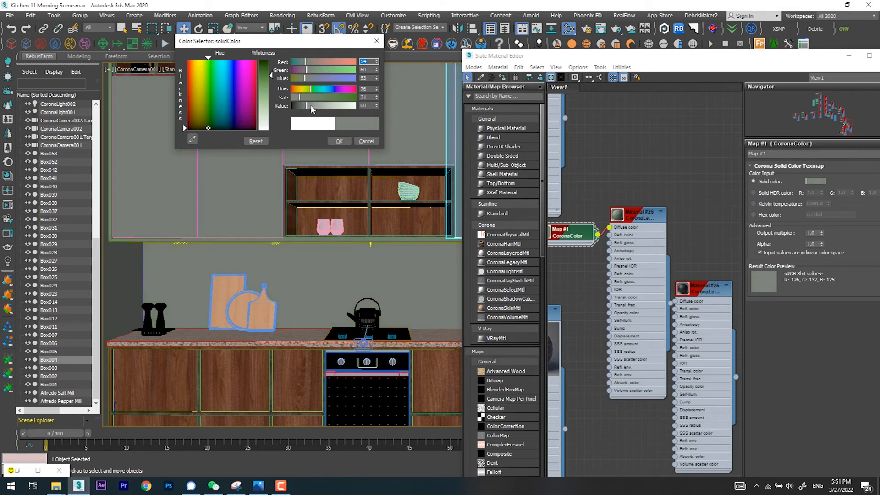
pyautogui.click(296, 97)
pyautogui.click(314, 62)
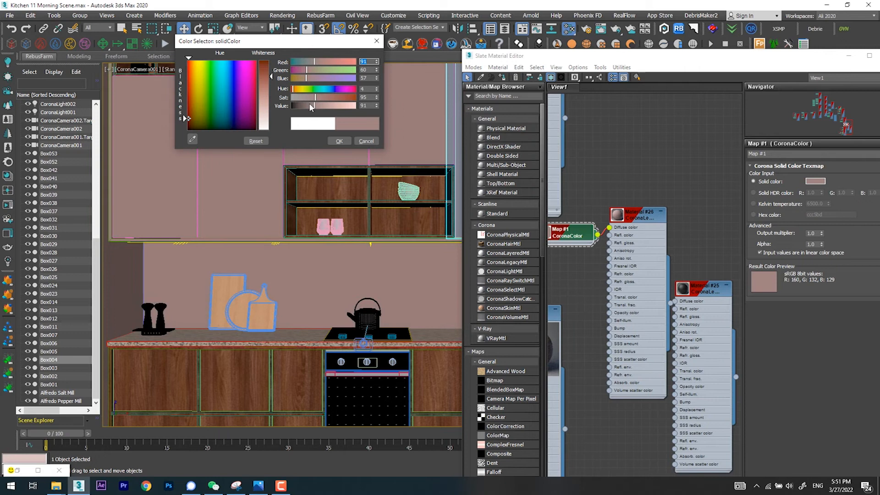
pyautogui.click(309, 105)
pyautogui.click(305, 98)
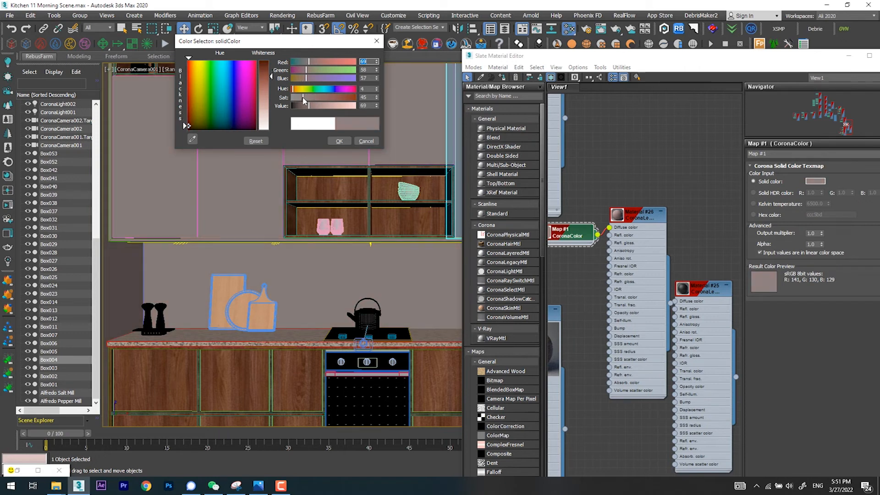
pyautogui.click(339, 141)
pyautogui.click(849, 56)
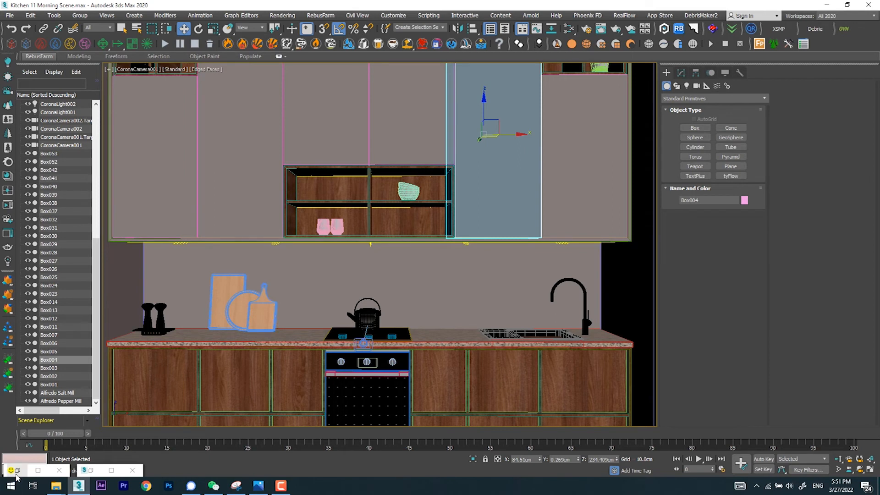
# Step: Restore the Corona frame buffer, store the current render in its history, and restart interactive rendering
pyautogui.click(38, 470)
pyautogui.click(823, 29)
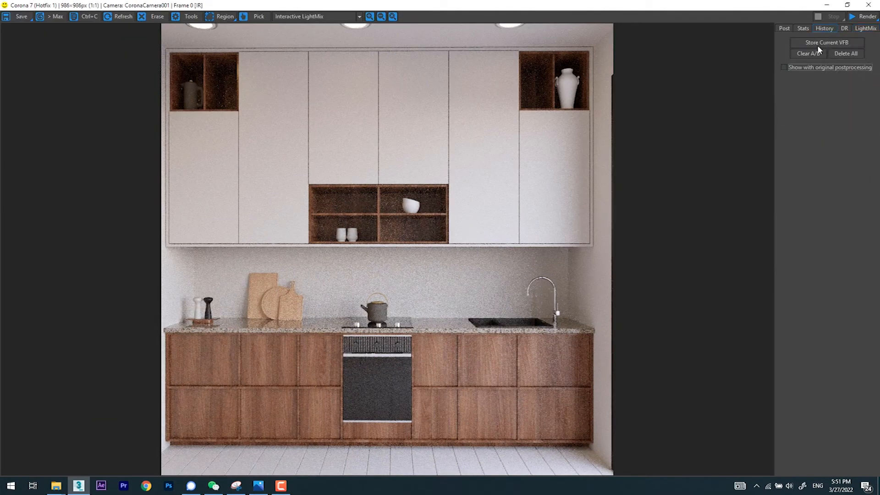
pyautogui.click(818, 42)
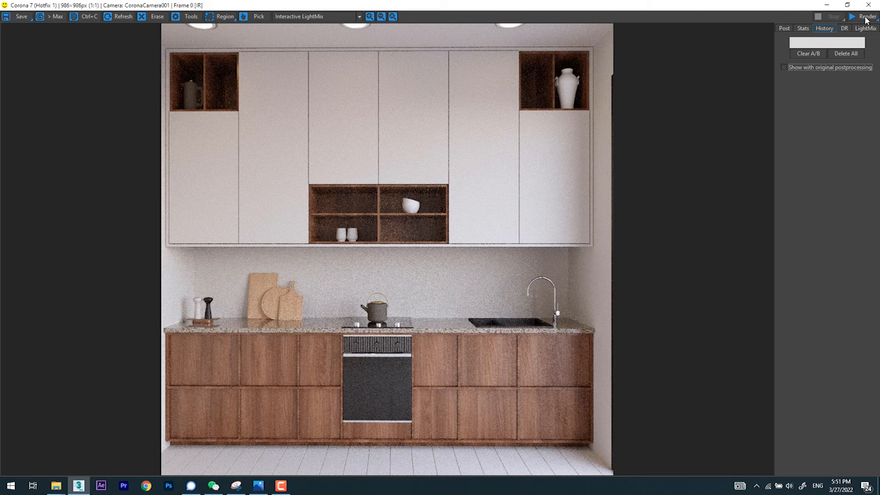
pyautogui.click(866, 18)
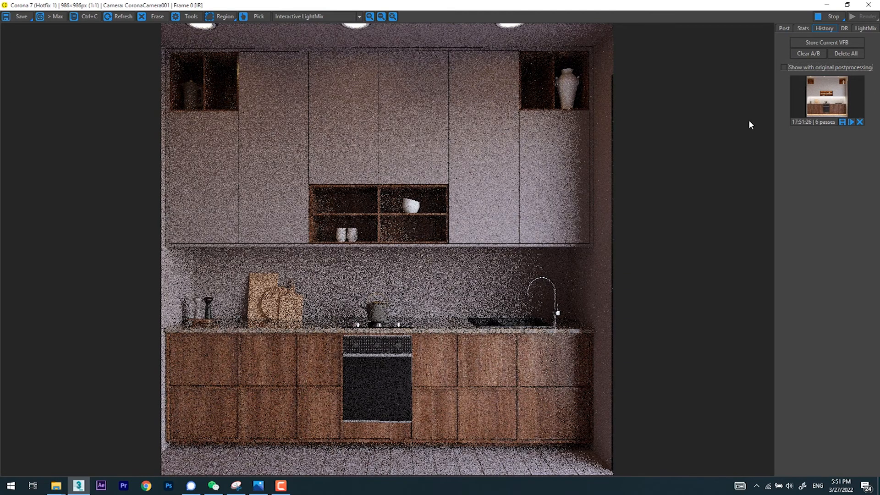
# Step: Compare the stored white-cabinet render with the current one by sliding the A/B divider across the kitchen
pyautogui.click(842, 82)
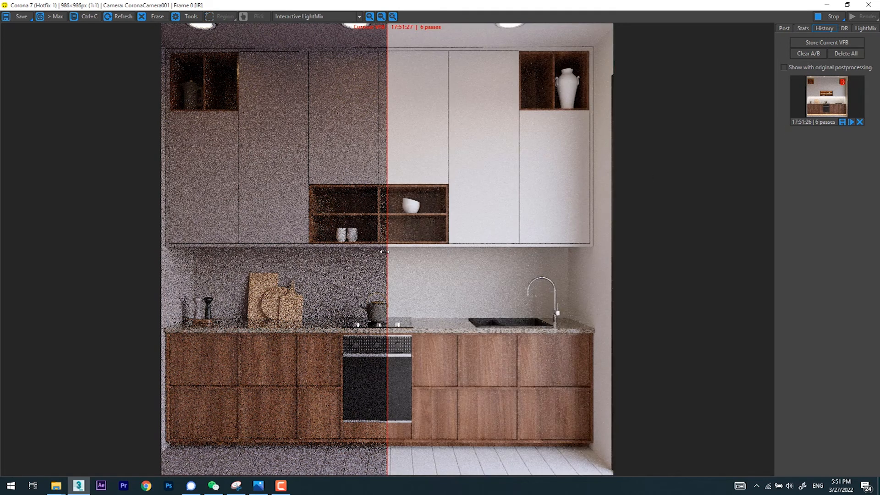
pyautogui.moveTo(387, 251); pyautogui.dragTo(363, 251)
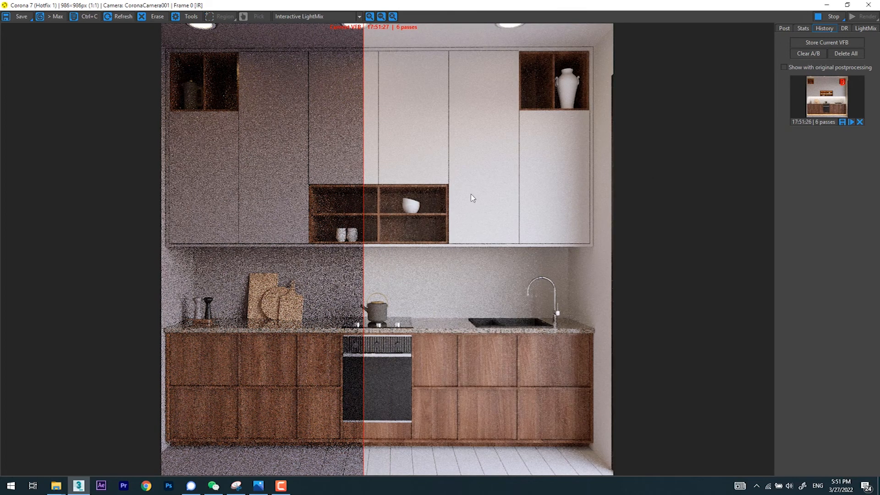
pyautogui.moveTo(364, 259); pyautogui.dragTo(392, 265)
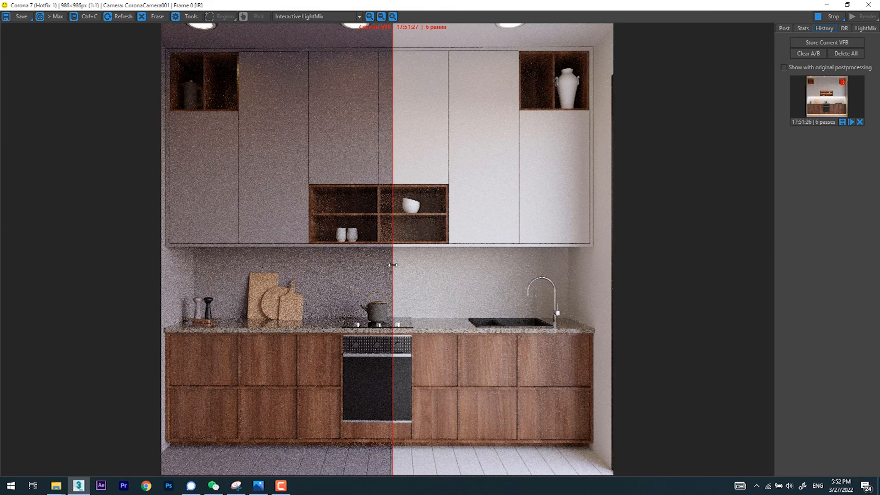
pyautogui.moveTo(393, 265); pyautogui.dragTo(380, 266)
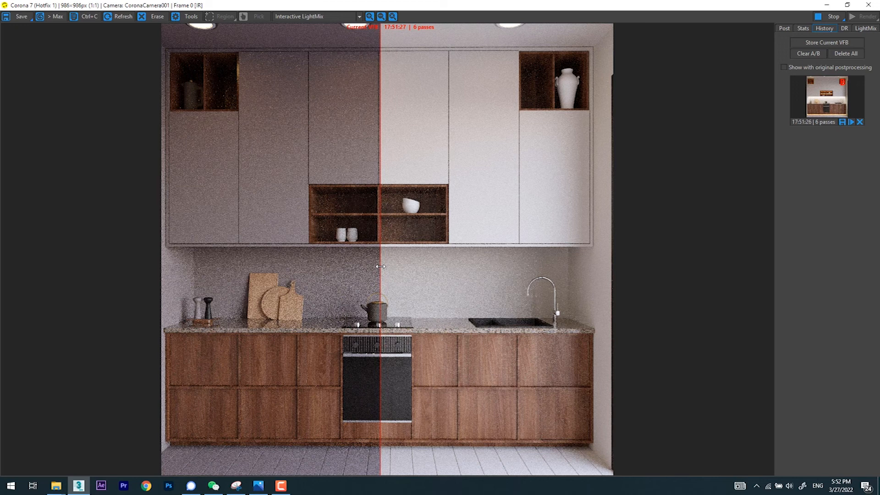
pyautogui.moveTo(381, 266)
pyautogui.mouseDown()
pyautogui.moveTo(261, 272)
pyautogui.moveTo(457, 272)
pyautogui.moveTo(377, 276)
pyautogui.mouseUp()
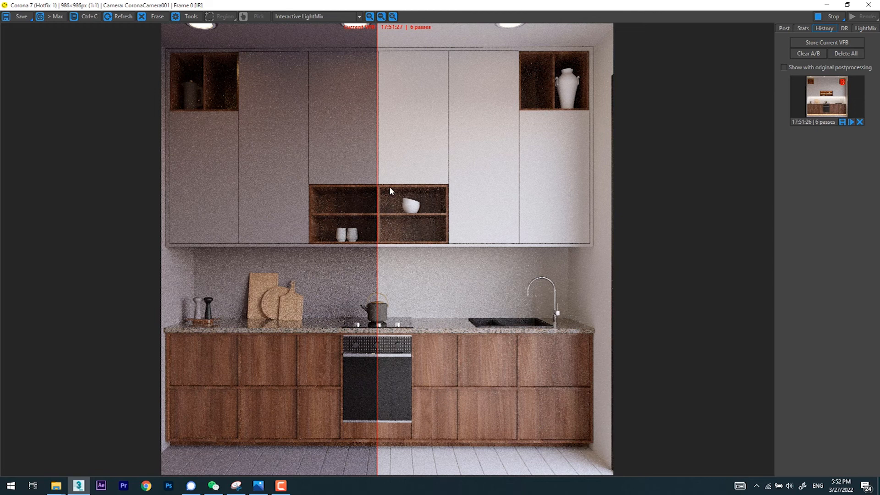
# Step: Set the red value of Map #1's solid color to 29 for a teal, accept it, and return to the Corona frame buffer
pyautogui.moveTo(377, 252); pyautogui.dragTo(483, 236)
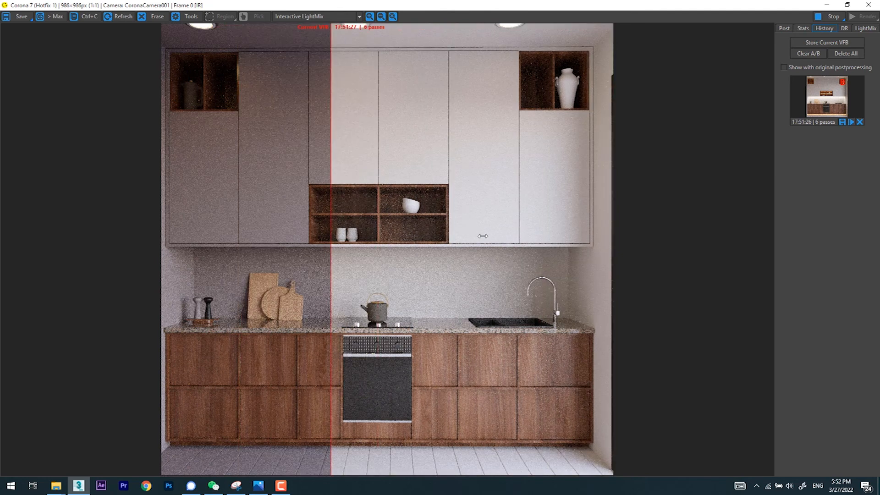
pyautogui.click(828, 5)
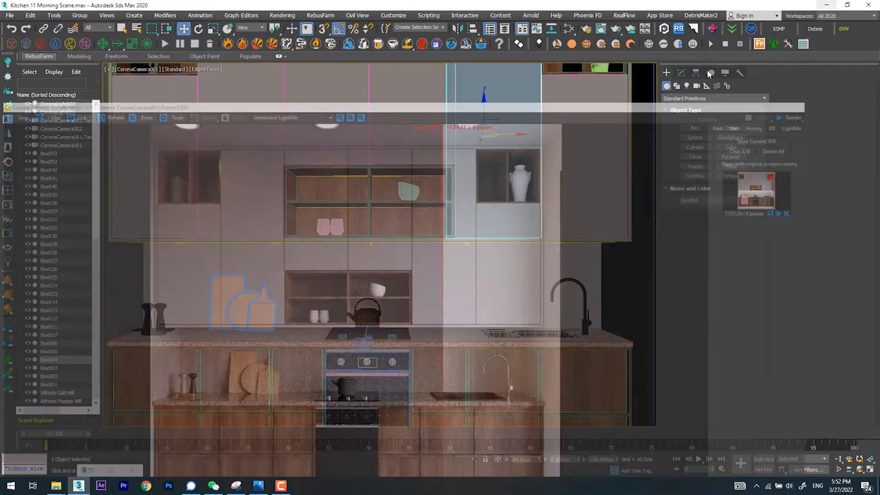
pyautogui.press('m')
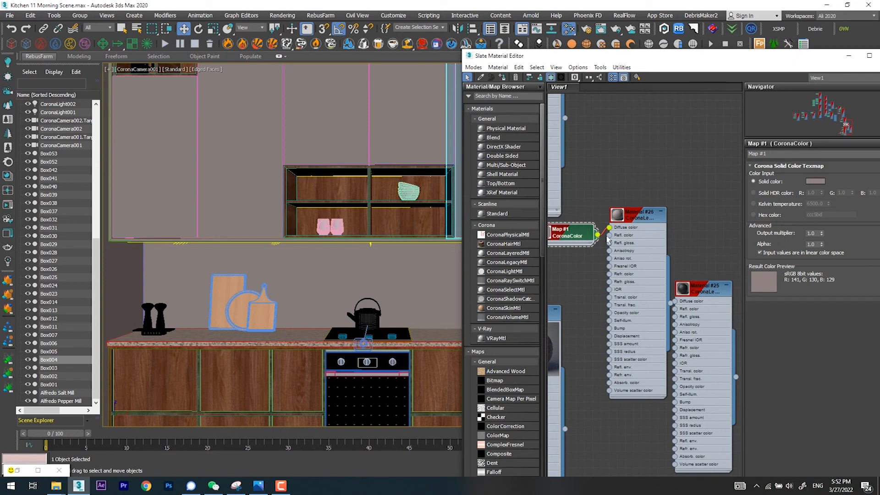
pyautogui.click(811, 181)
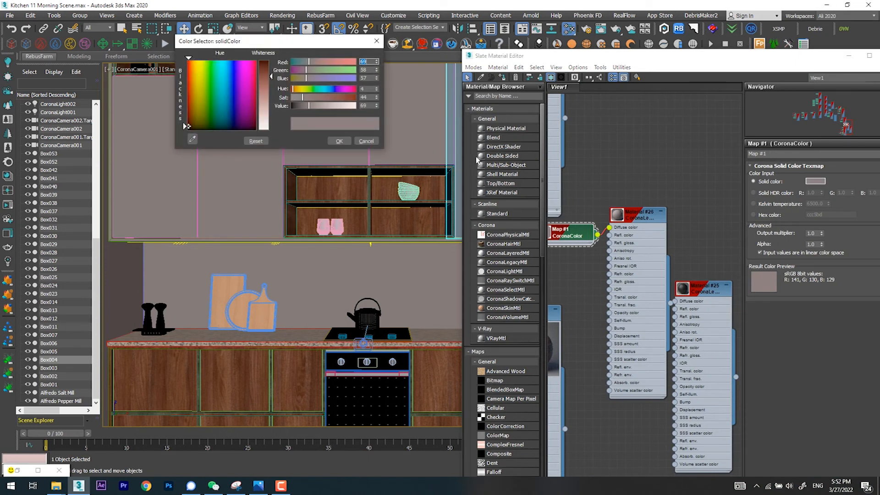
pyautogui.moveTo(309, 62); pyautogui.dragTo(299, 62)
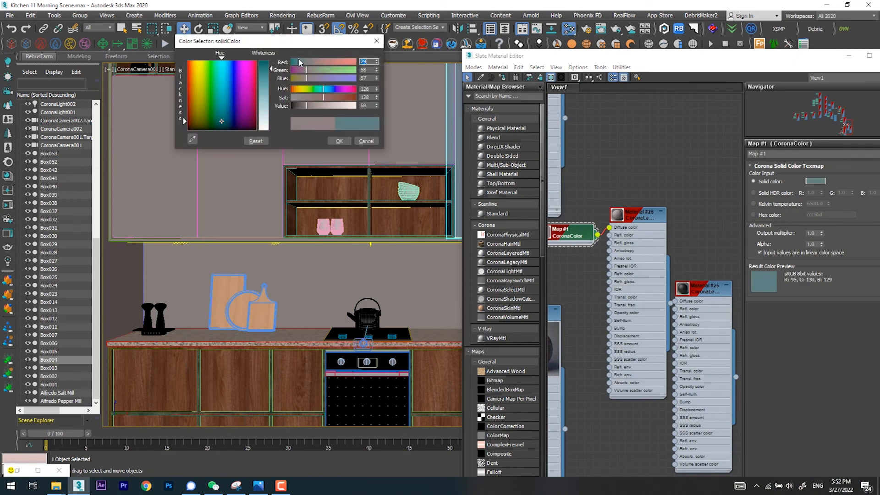
pyautogui.click(340, 141)
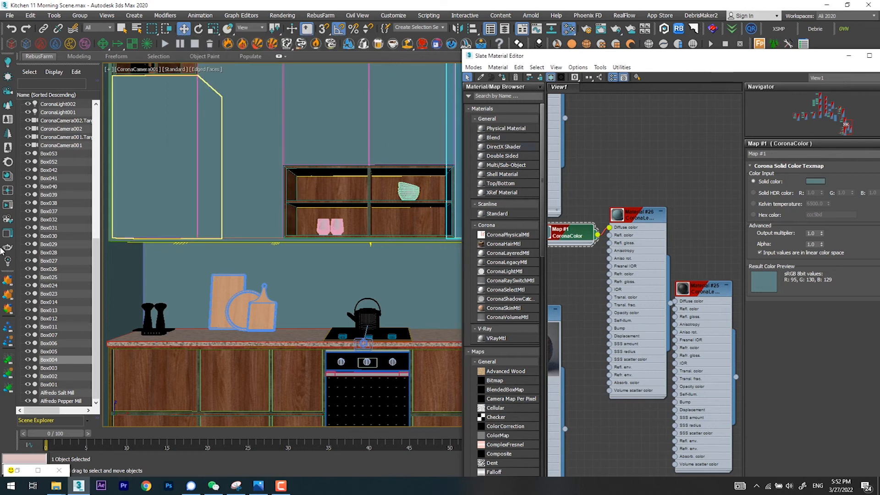
pyautogui.click(7, 205)
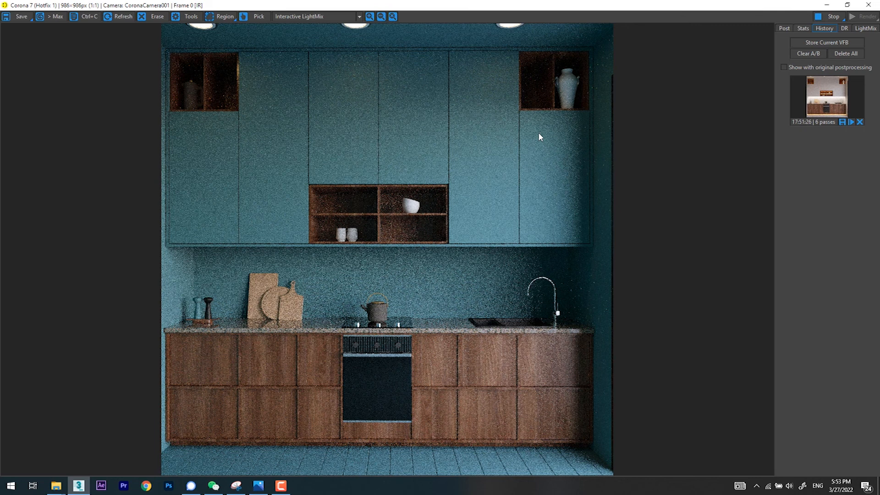
# Step: Compare the stored white-cabinet render with the teal version using the A/B divider, and inspect the noise on the backsplash up close
pyautogui.click(842, 82)
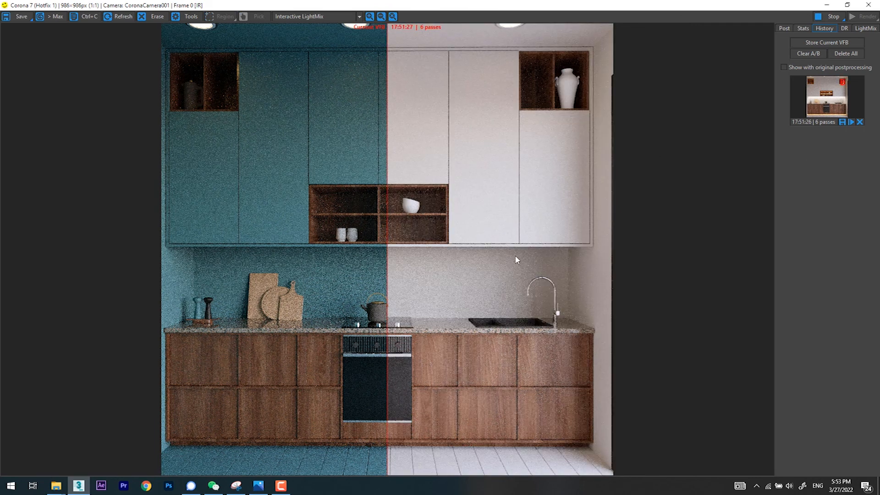
pyautogui.moveTo(388, 265); pyautogui.dragTo(588, 268)
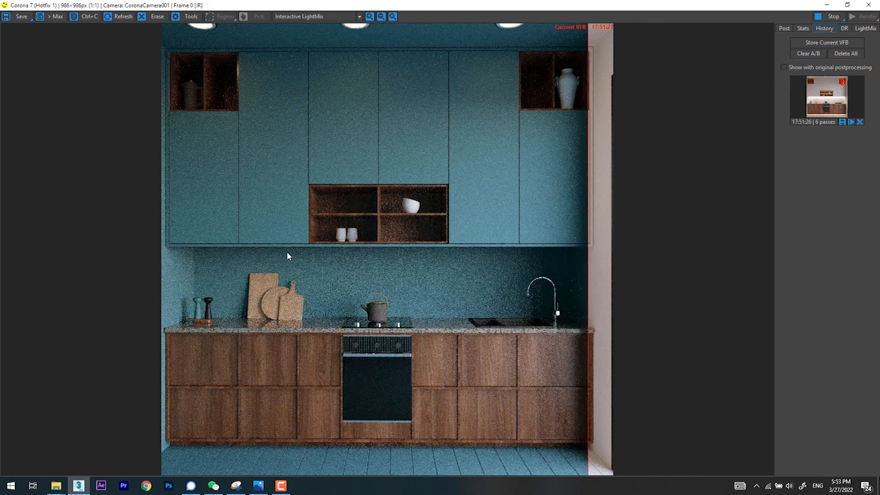
pyautogui.scroll(4, 356, 276)
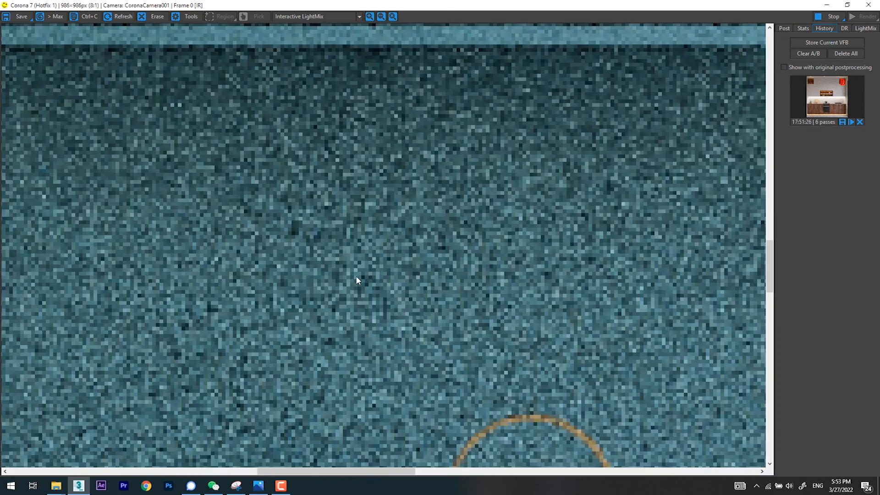
pyautogui.scroll(-1, 355, 276)
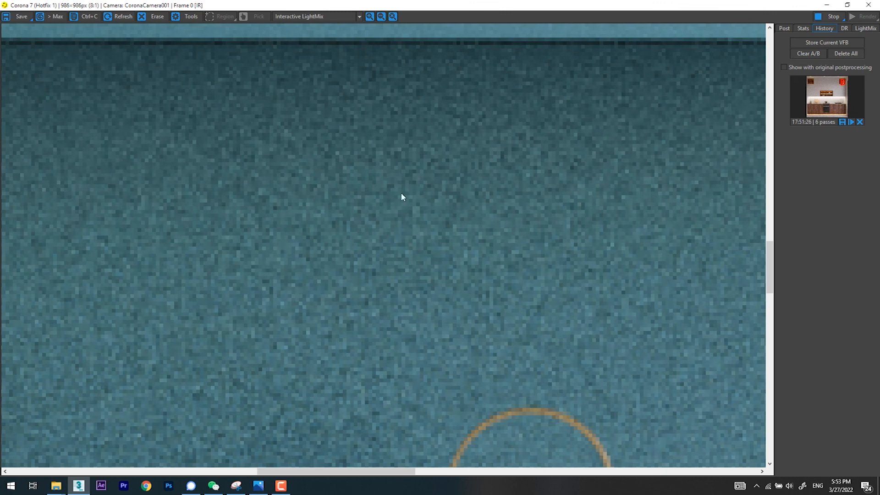
pyautogui.scroll(-2, 412, 195)
pyautogui.scroll(2, 236, 212)
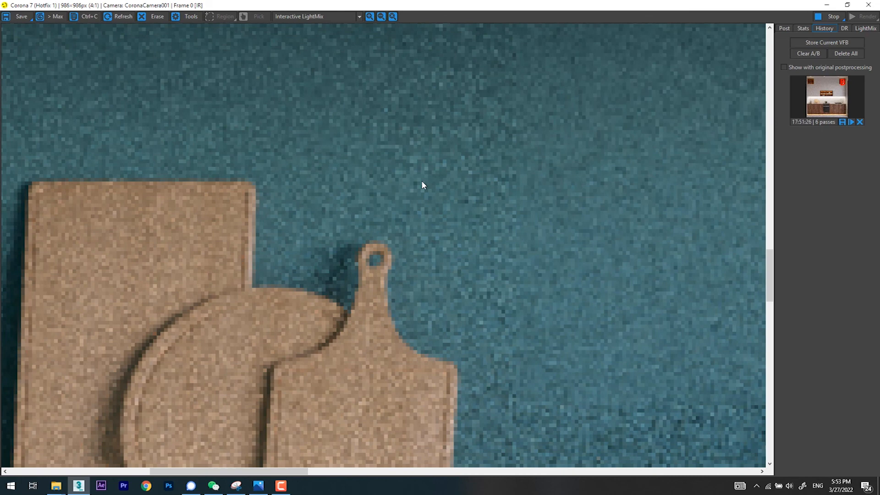
pyautogui.scroll(-2, 423, 184)
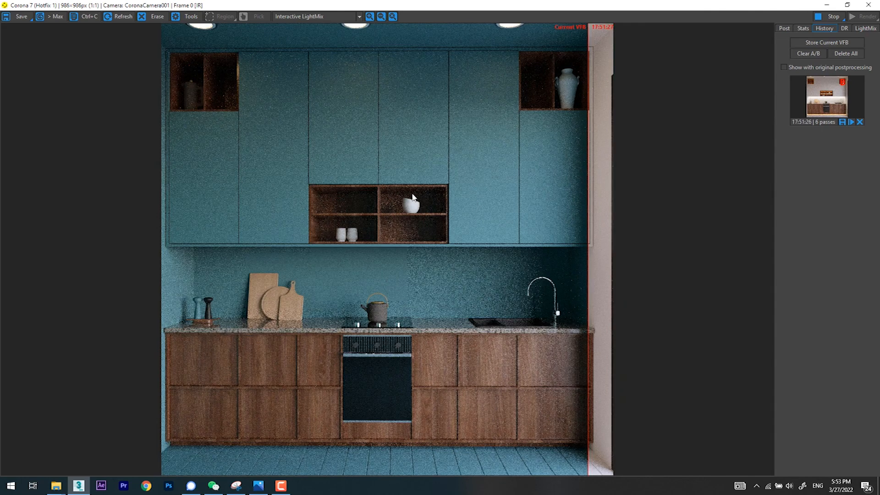
pyautogui.scroll(3, 541, 273)
pyautogui.scroll(-3, 534, 270)
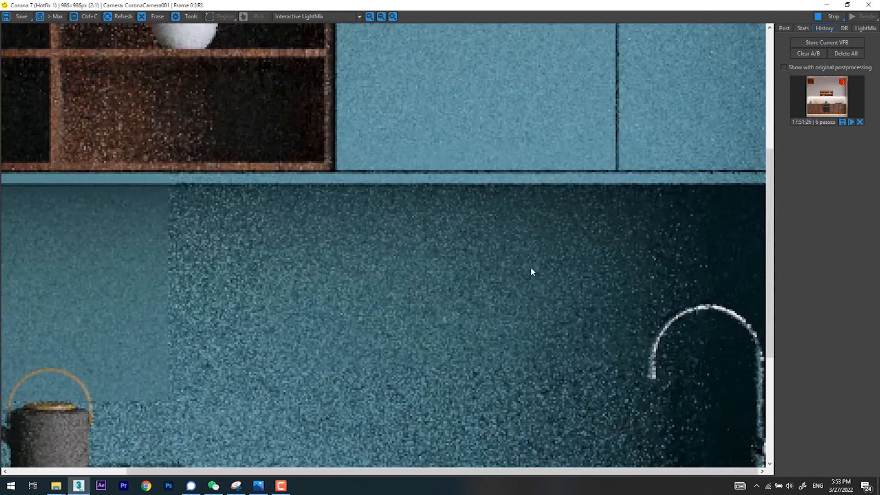
pyautogui.moveTo(587, 256); pyautogui.dragTo(347, 251)
pyautogui.moveTo(504, 251); pyautogui.dragTo(615, 252)
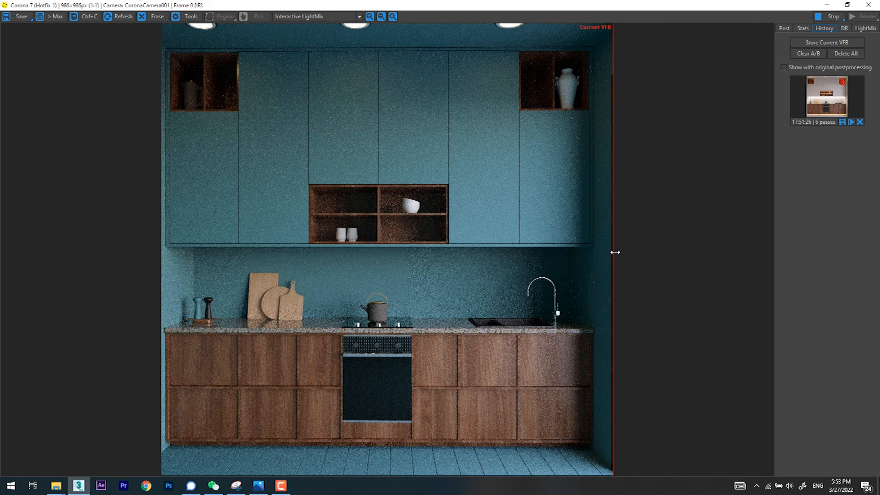
# Step: Stop the interactive rendering and close the Corona frame buffer and the material editor
pyautogui.click(831, 16)
pyautogui.click(868, 5)
pyautogui.moveTo(776, 59); pyautogui.dragTo(497, 59)
pyautogui.click(632, 55)
# Step: Close the kitchen scene and exit 3ds Max
pyautogui.click(871, 6)
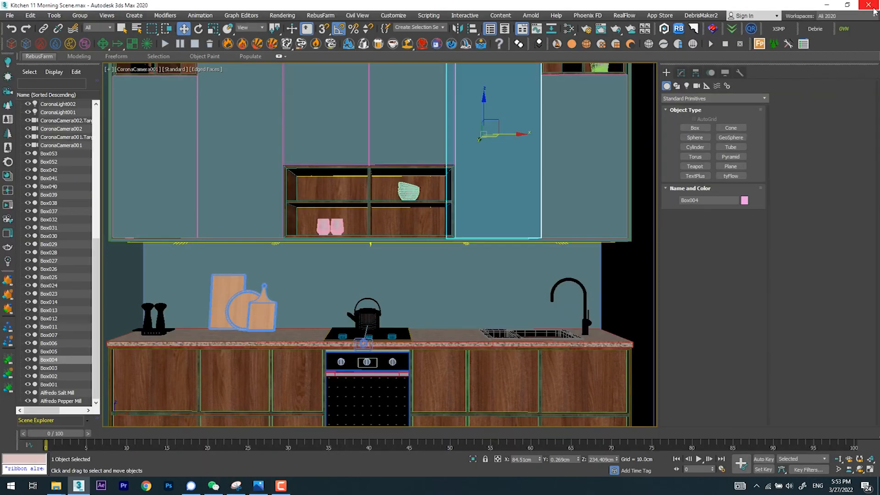
pyautogui.click(873, 8)
pyautogui.click(440, 255)
# Step: Switch to the Photos app, advance from 04.png to the 05.png slide that adds Marvelous, and minimize the viewer
pyautogui.click(259, 486)
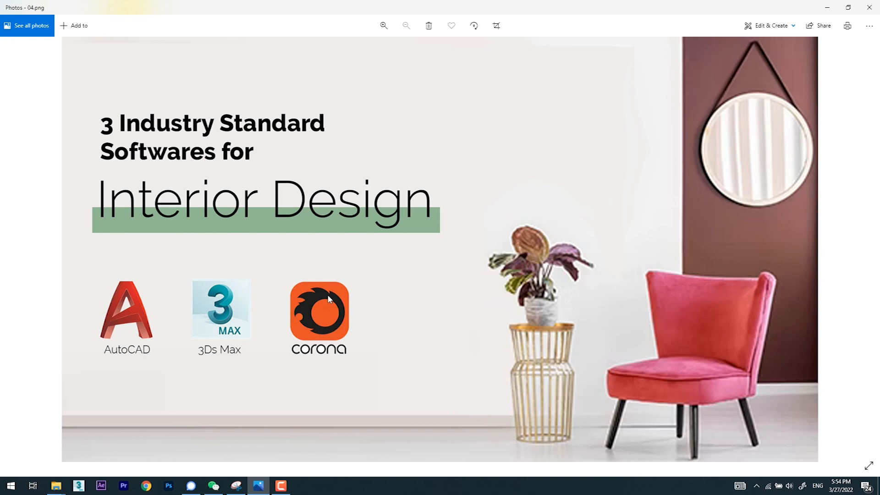
pyautogui.press('Right')
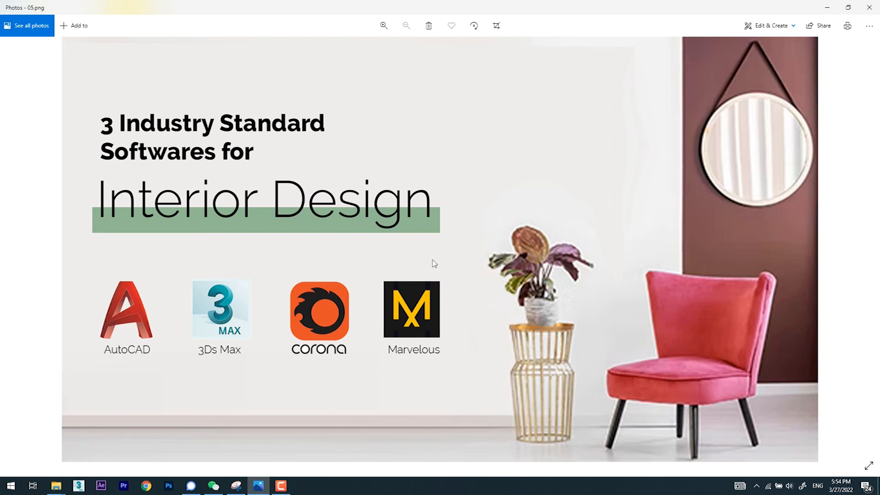
pyautogui.click(827, 6)
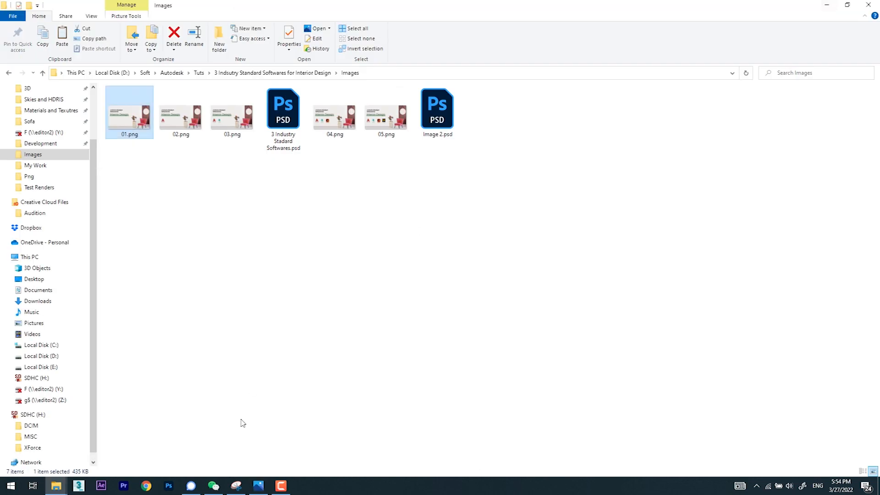
pyautogui.click(281, 485)
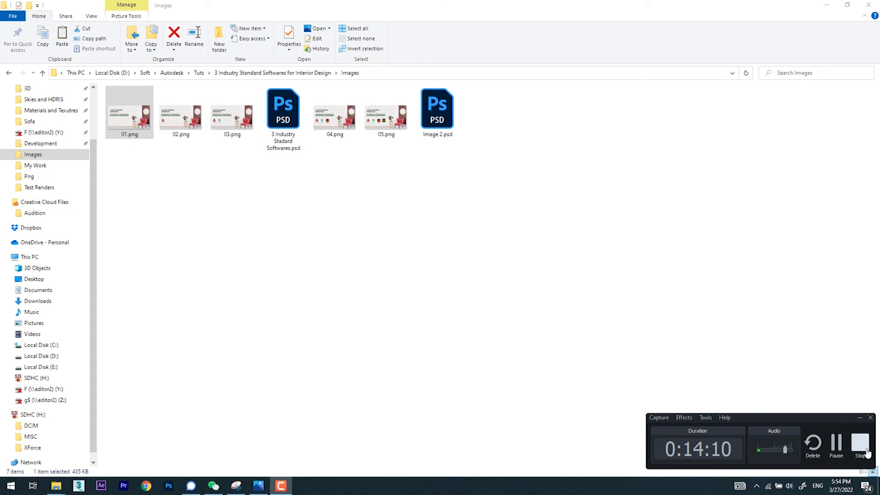